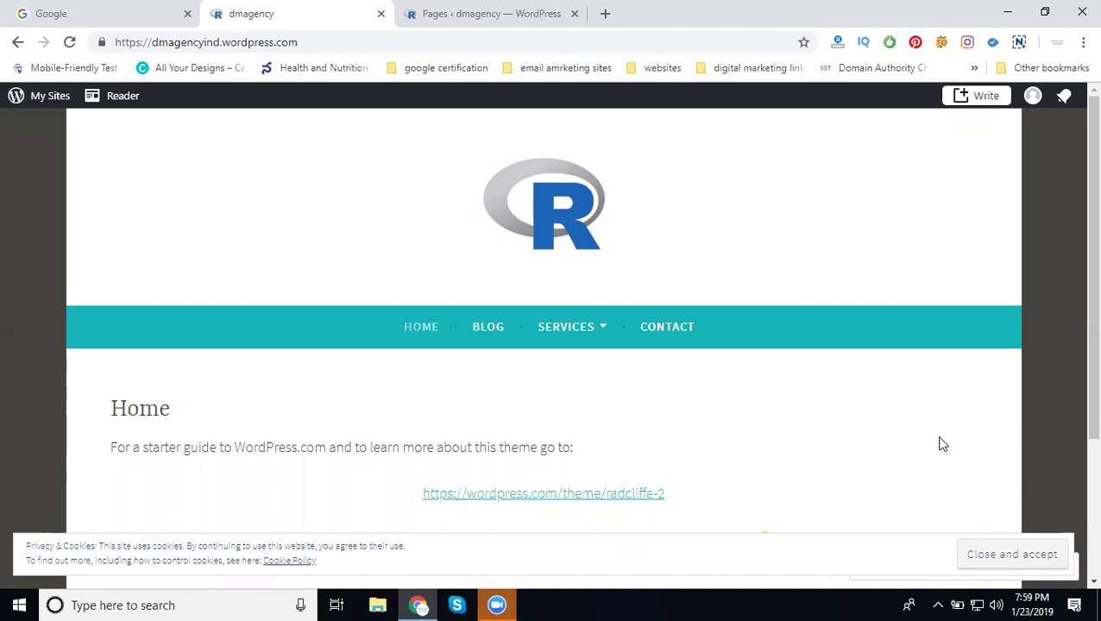
Open the existing Contact page and look over its Name, Email, Website and Comment form.
{"action": "left_click", "coordinate": [649, 337]}
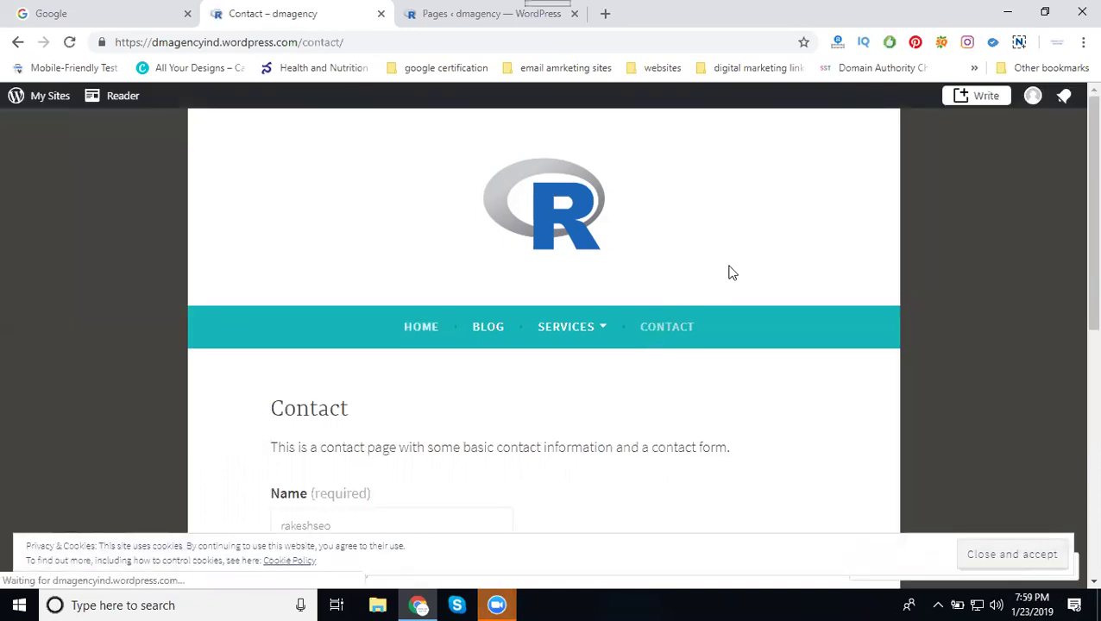
{"action": "scroll", "coordinate": [725, 273], "scroll_direction": "down", "scroll_amount": 4}
{"action": "scroll", "coordinate": [627, 260], "scroll_direction": "up", "scroll_amount": 1}
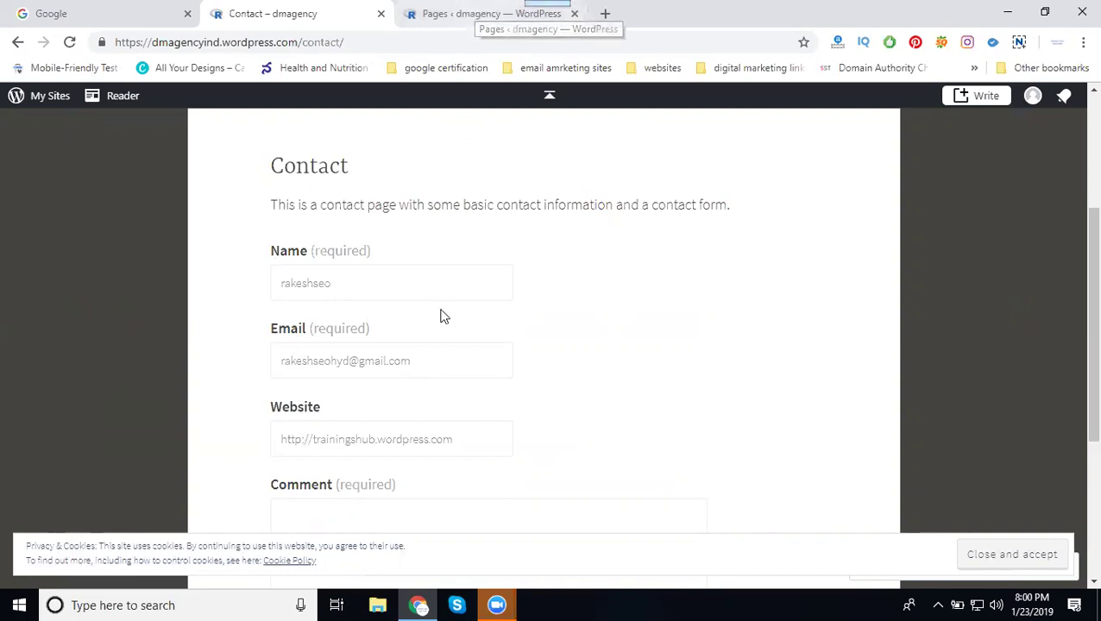
{"action": "scroll", "coordinate": [318, 416], "scroll_direction": "down", "scroll_amount": 1}
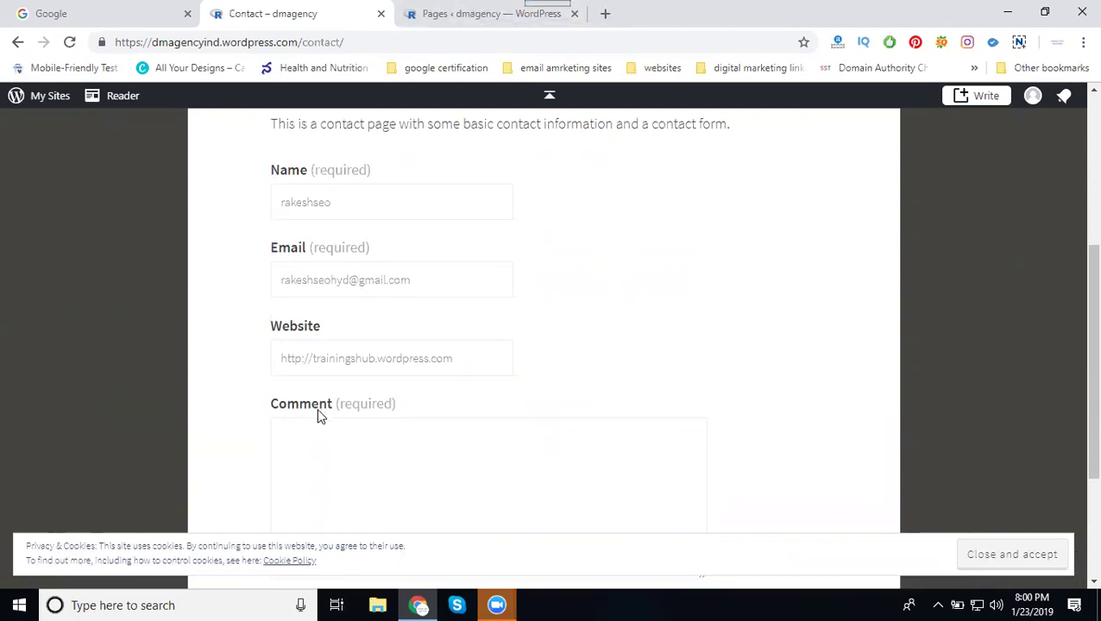
Start a new blank page from the Pages list, then glance back at the live Contact page.
{"action": "left_click", "coordinate": [466, 14]}
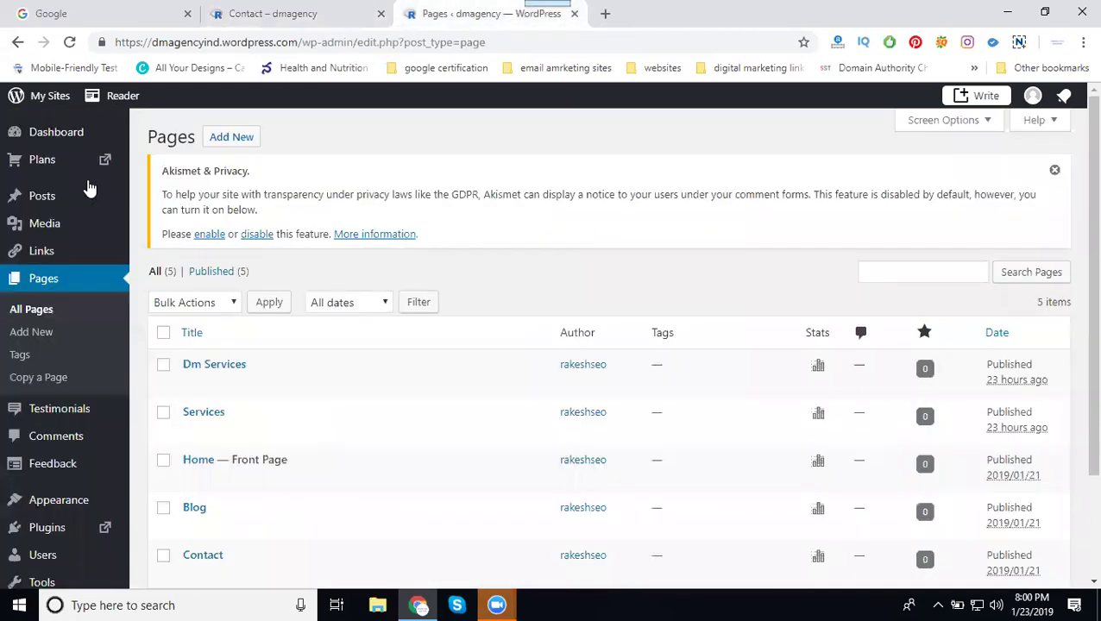
{"action": "mouse_move", "coordinate": [78, 136]}
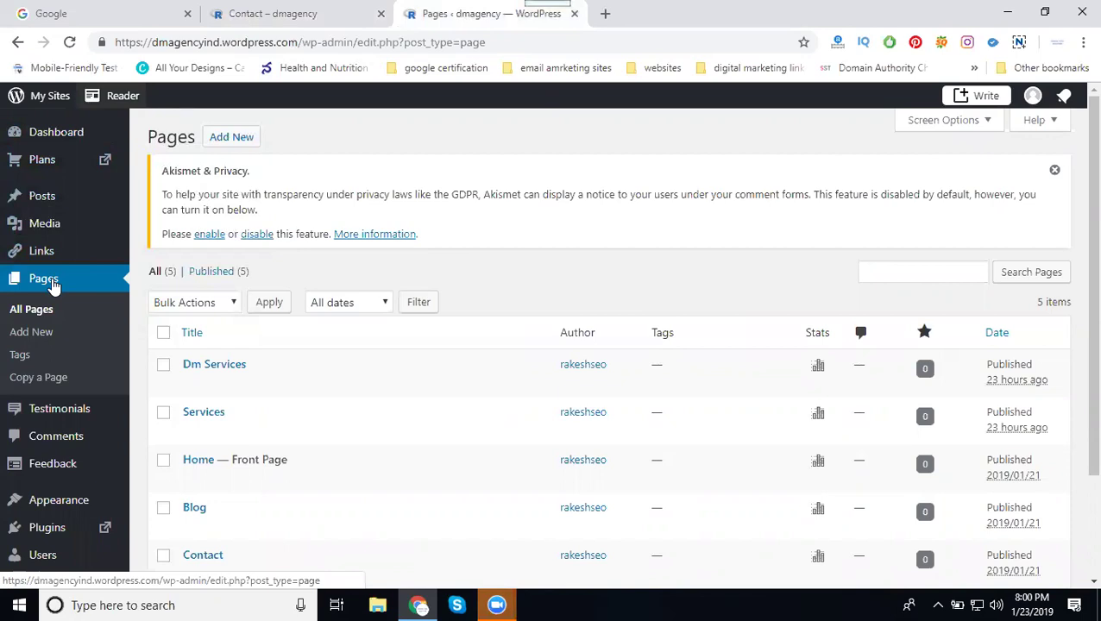
{"action": "scroll", "coordinate": [197, 265], "scroll_direction": "down", "scroll_amount": 3}
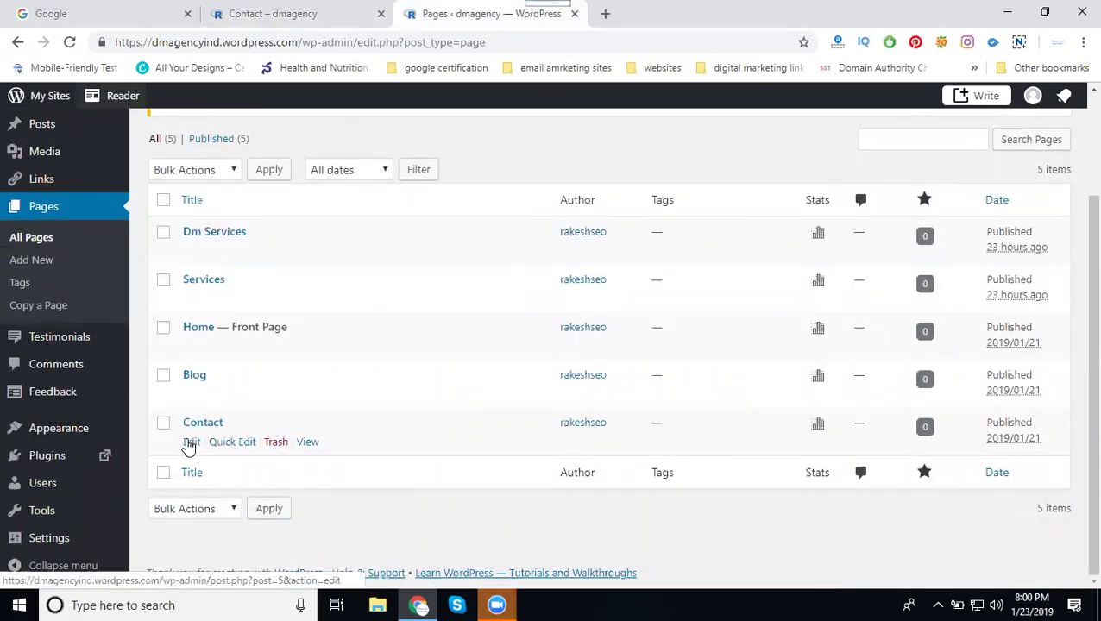
{"action": "scroll", "coordinate": [189, 445], "scroll_direction": "up", "scroll_amount": 3}
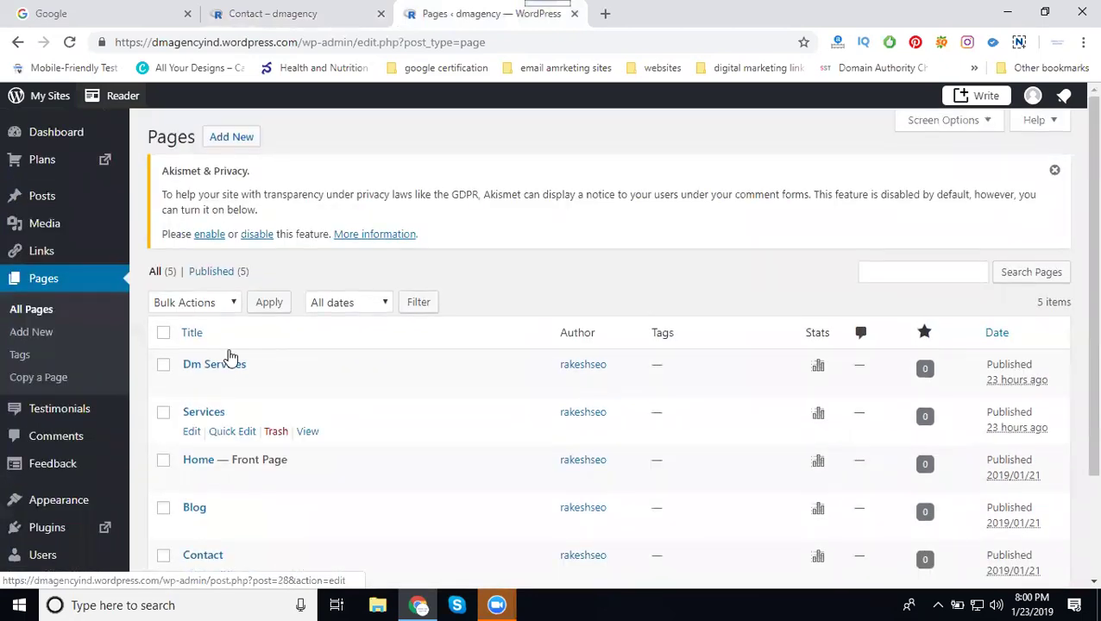
{"action": "left_click", "coordinate": [236, 139]}
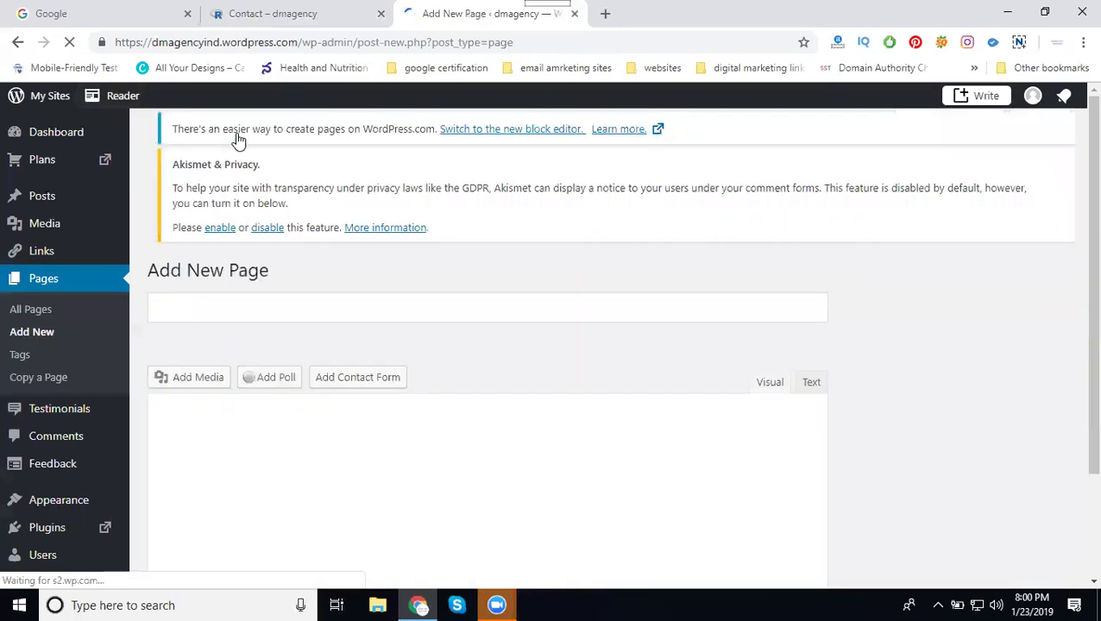
{"action": "left_click", "coordinate": [244, 10]}
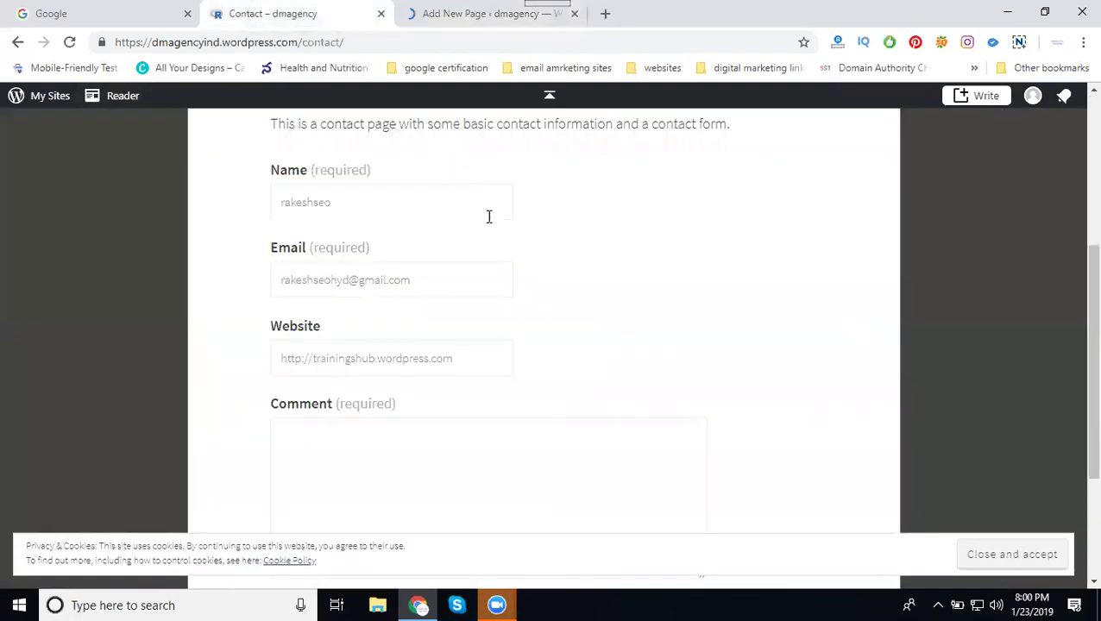
{"action": "scroll", "coordinate": [566, 320], "scroll_direction": "up", "scroll_amount": 4}
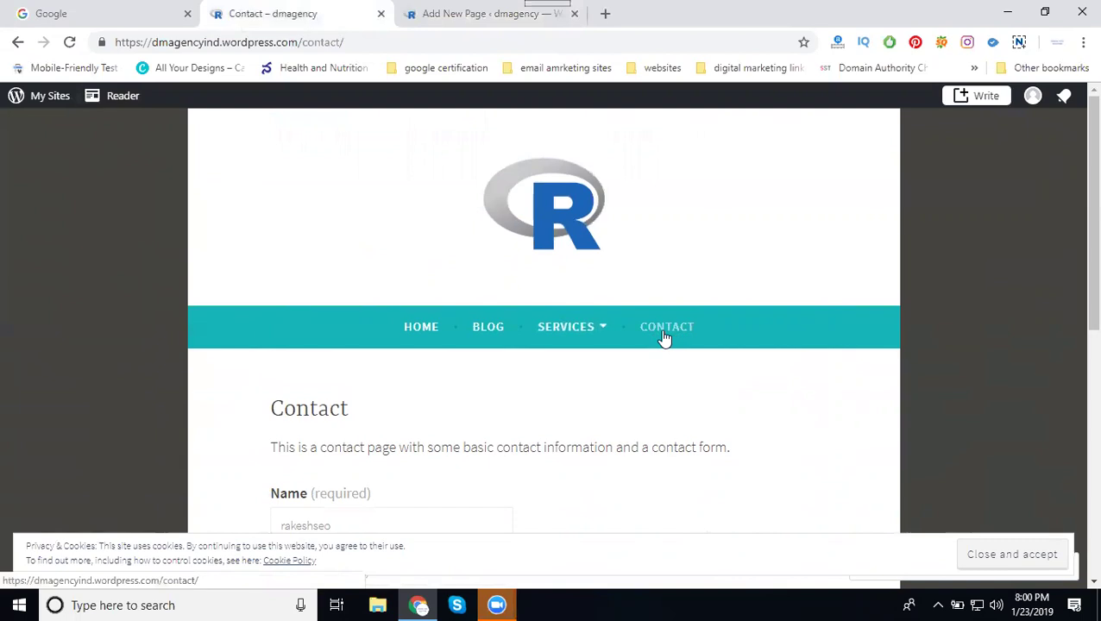
Title the new page 'Contact US'.
{"action": "left_click", "coordinate": [486, 13]}
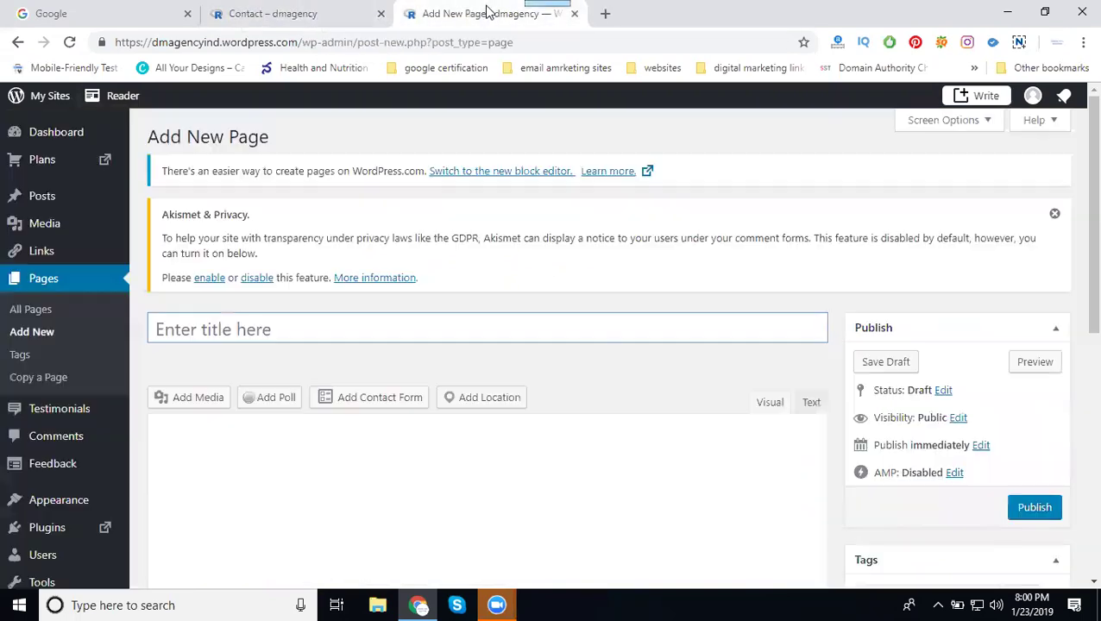
{"action": "type", "text": "C"}
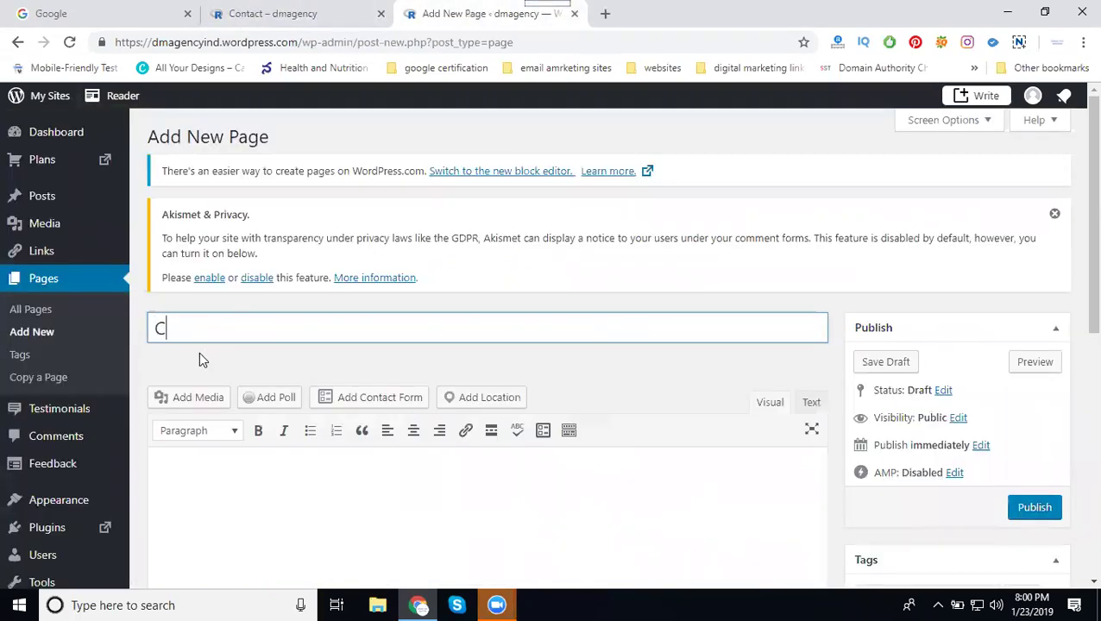
{"action": "type", "text": "ontact US"}
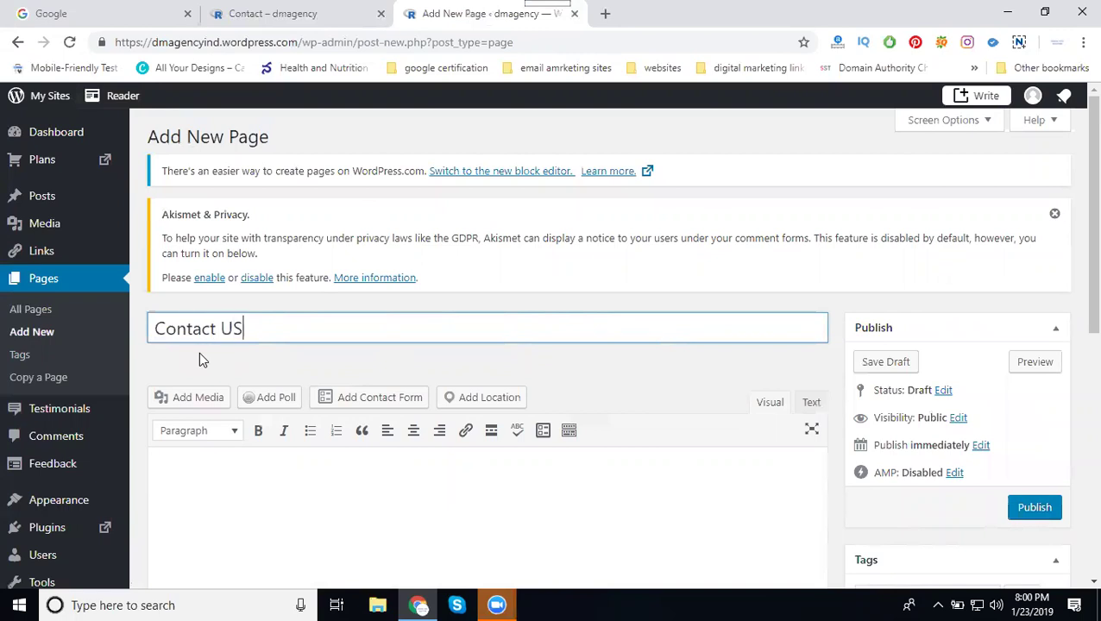
{"action": "scroll", "coordinate": [202, 232], "scroll_direction": "down", "scroll_amount": 1}
{"action": "scroll", "coordinate": [202, 231], "scroll_direction": "down", "scroll_amount": 1}
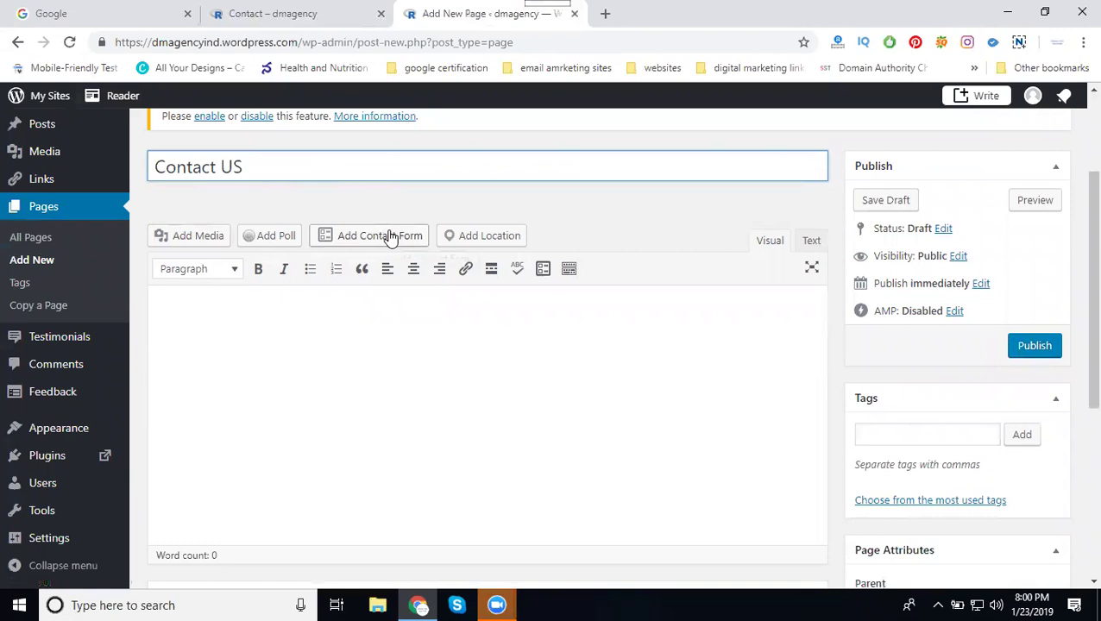
Copy 'Contact US' into the page body and insert a contact form below it.
{"action": "triple_click", "coordinate": [332, 167]}
{"action": "key", "text": "ctrl+c"}
{"action": "left_click", "coordinate": [189, 322]}
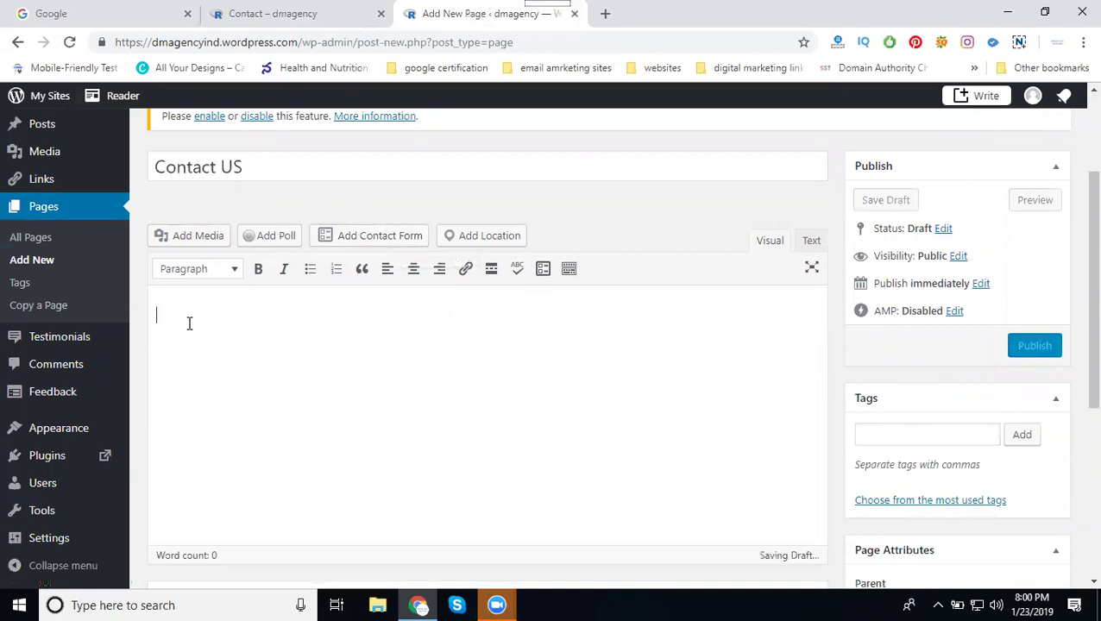
{"action": "key", "text": "ctrl+v"}
{"action": "key", "text": "Return"}
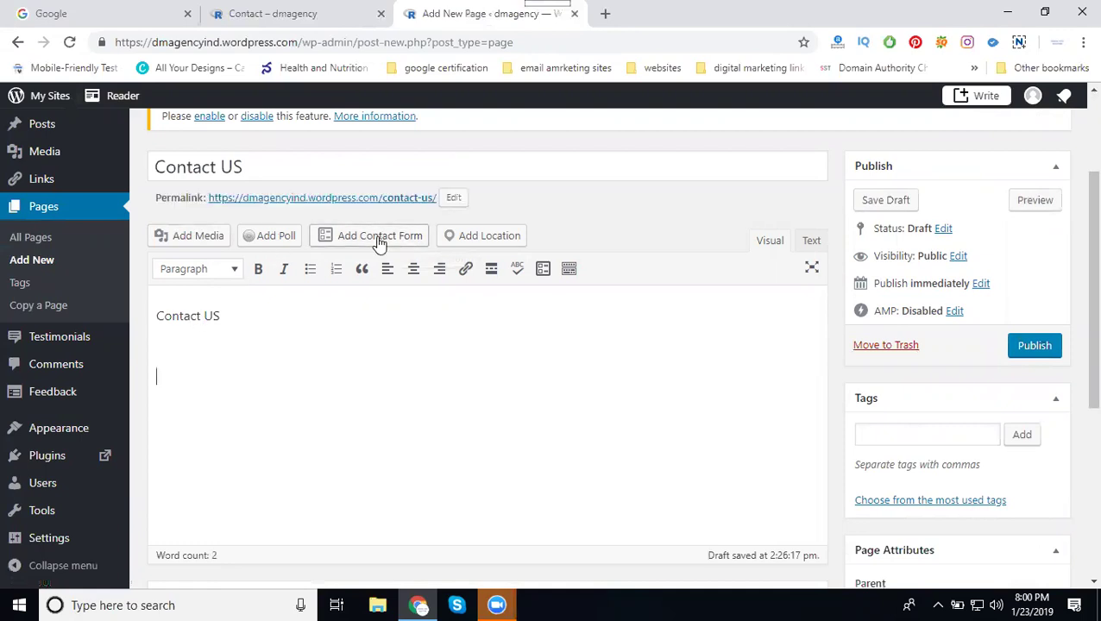
{"action": "left_click", "coordinate": [380, 245]}
{"action": "scroll", "coordinate": [184, 334], "scroll_direction": "down", "scroll_amount": 1}
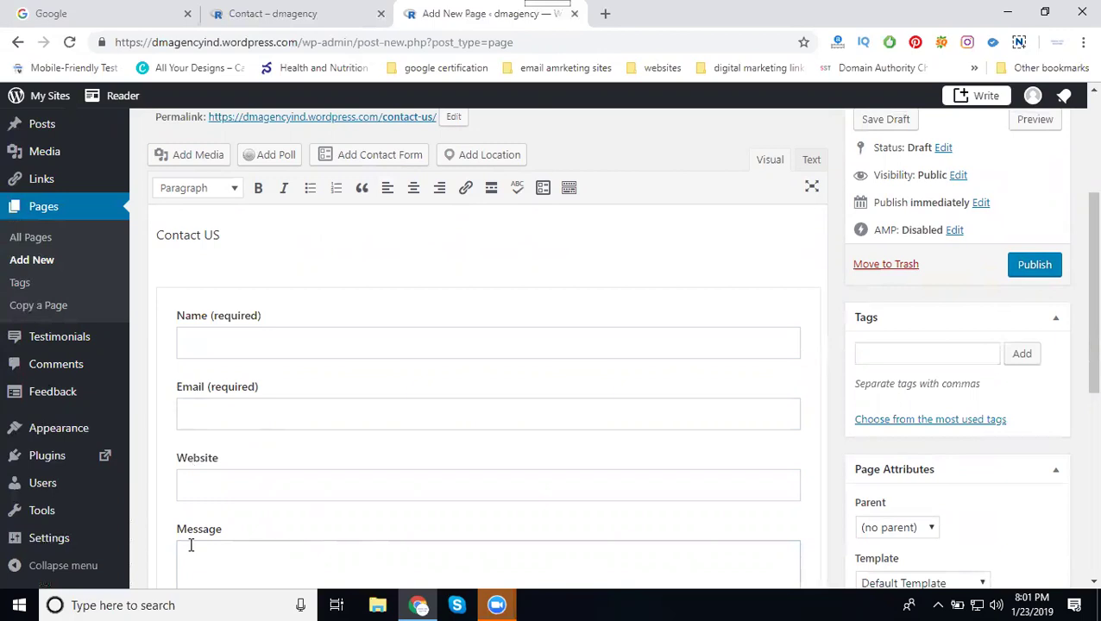
Open the contact form's field settings and relabel the Website field 'Number'.
{"action": "left_click", "coordinate": [427, 486]}
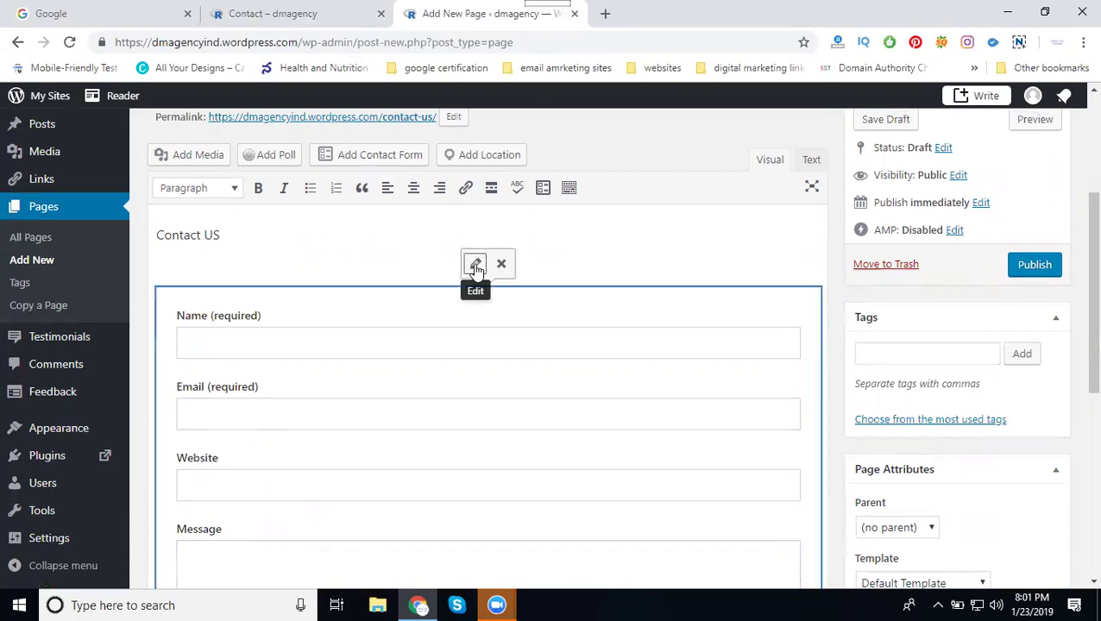
{"action": "left_click", "coordinate": [476, 267]}
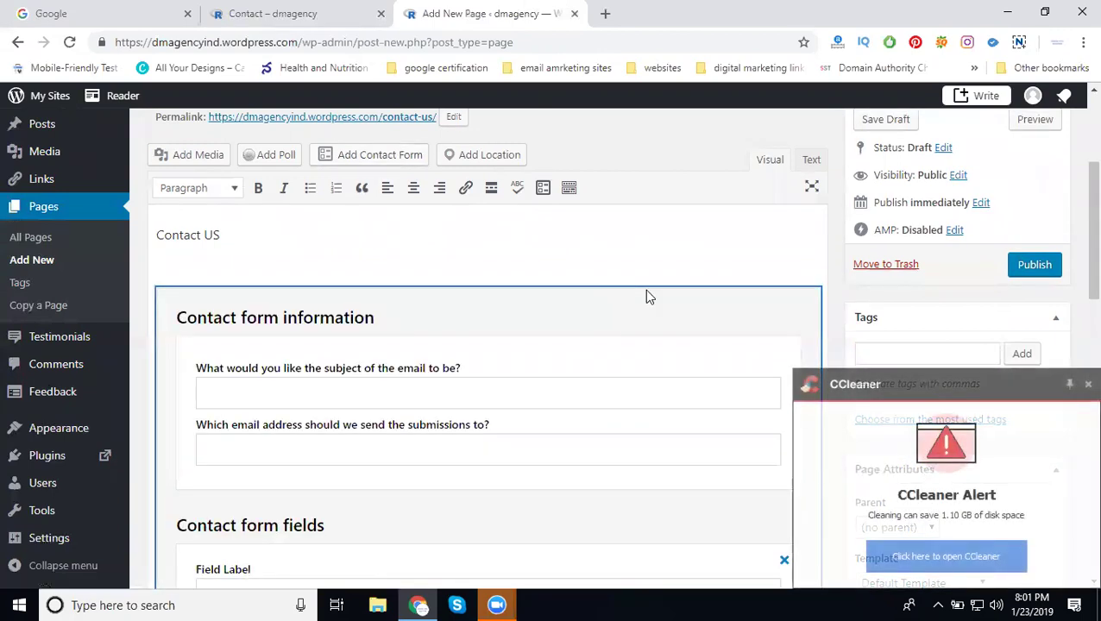
{"action": "scroll", "coordinate": [645, 297], "scroll_direction": "down", "scroll_amount": 6}
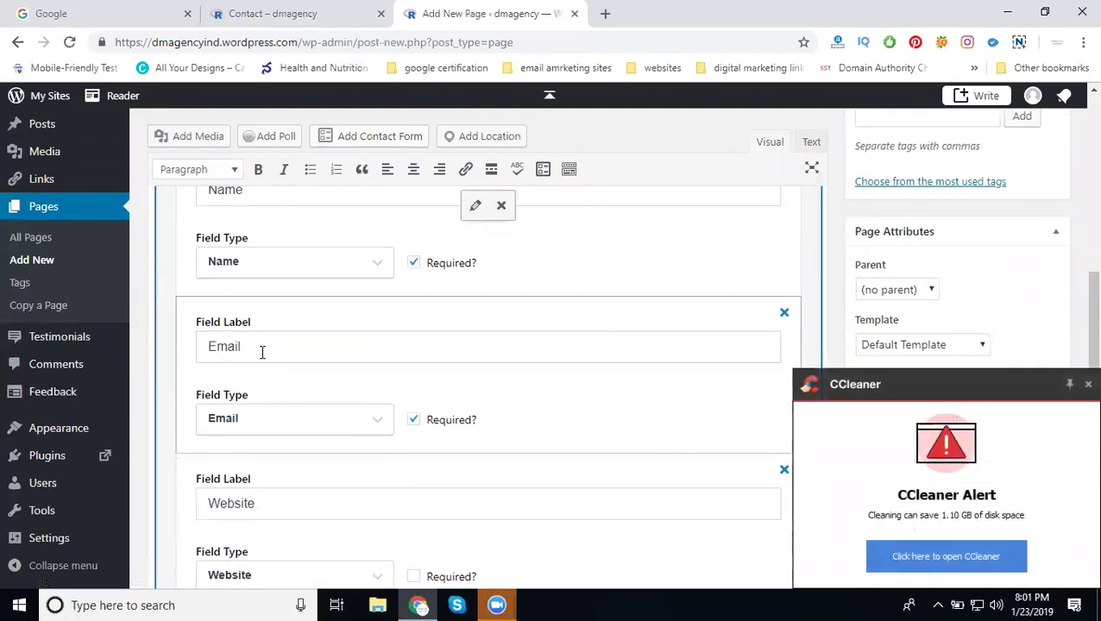
{"action": "double_click", "coordinate": [248, 503]}
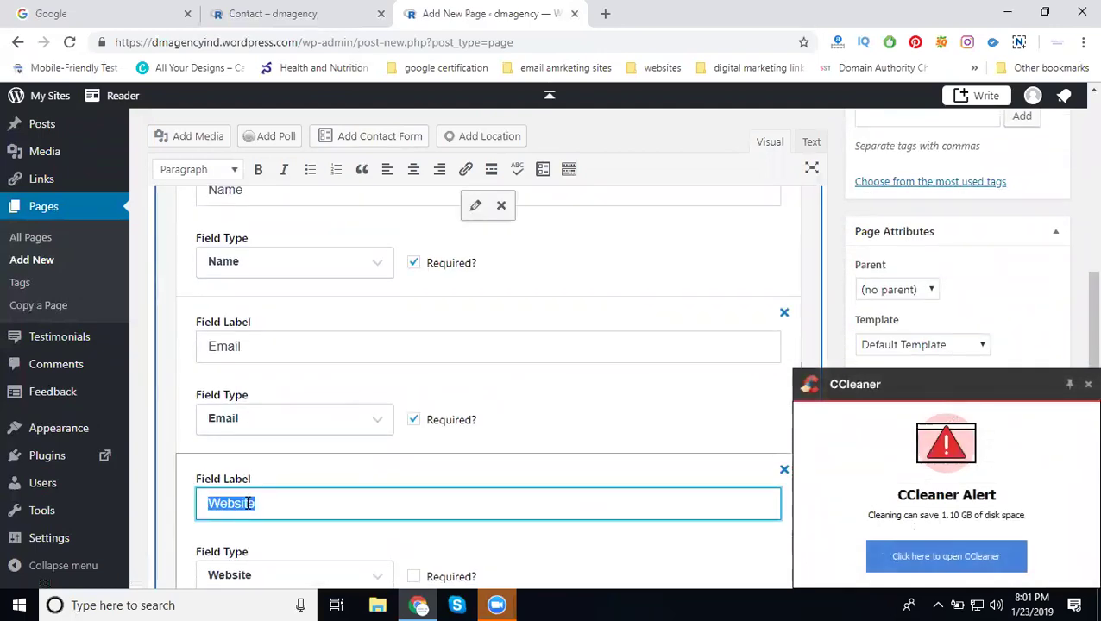
{"action": "type", "text": "Number"}
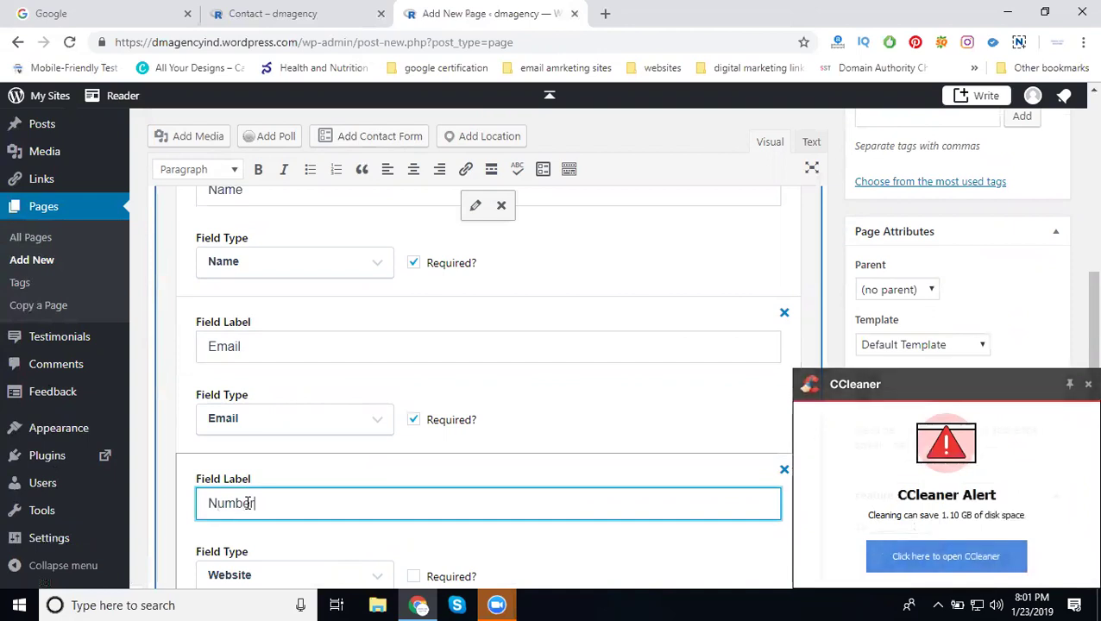
Make Number a Text field and mark both the Number and Email fields required.
{"action": "scroll", "coordinate": [587, 375], "scroll_direction": "down", "scroll_amount": 3}
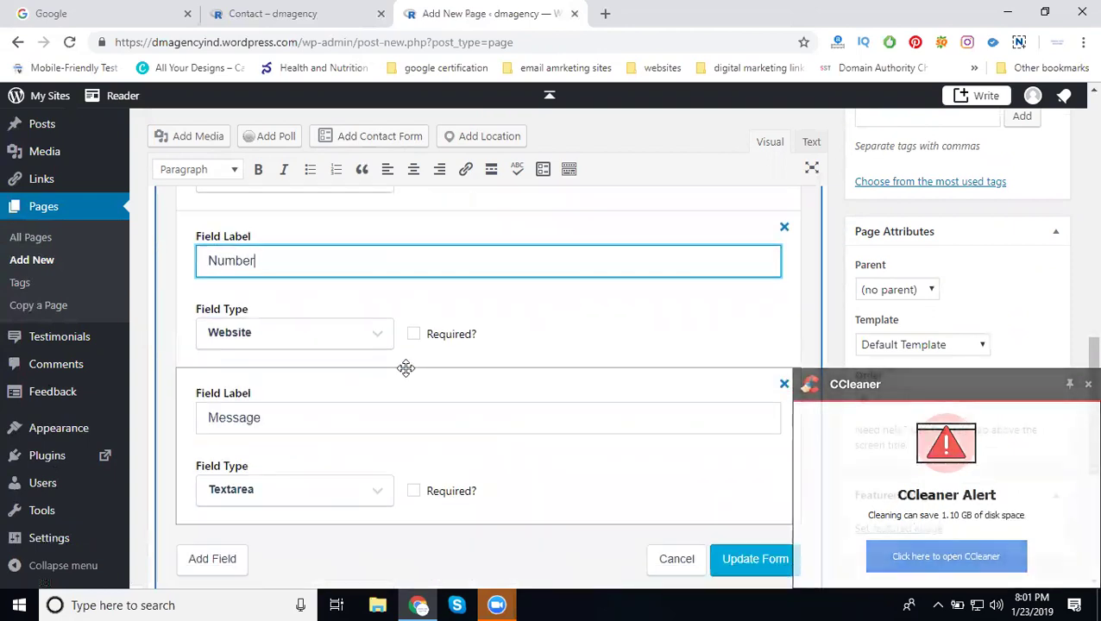
{"action": "left_click", "coordinate": [289, 344]}
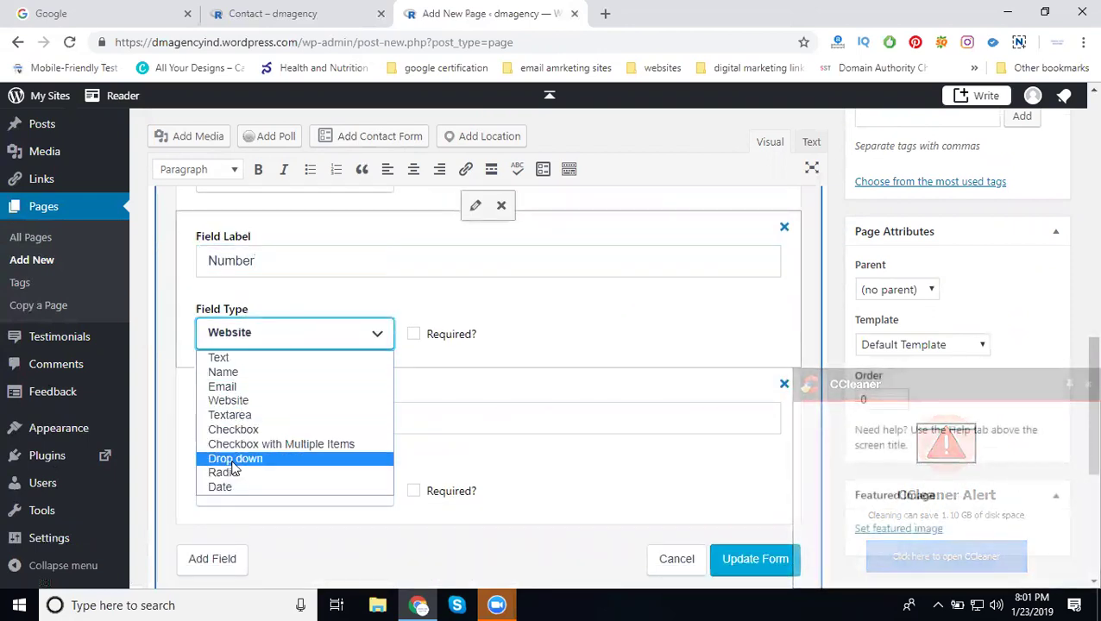
{"action": "left_click", "coordinate": [231, 361]}
{"action": "left_click", "coordinate": [413, 336]}
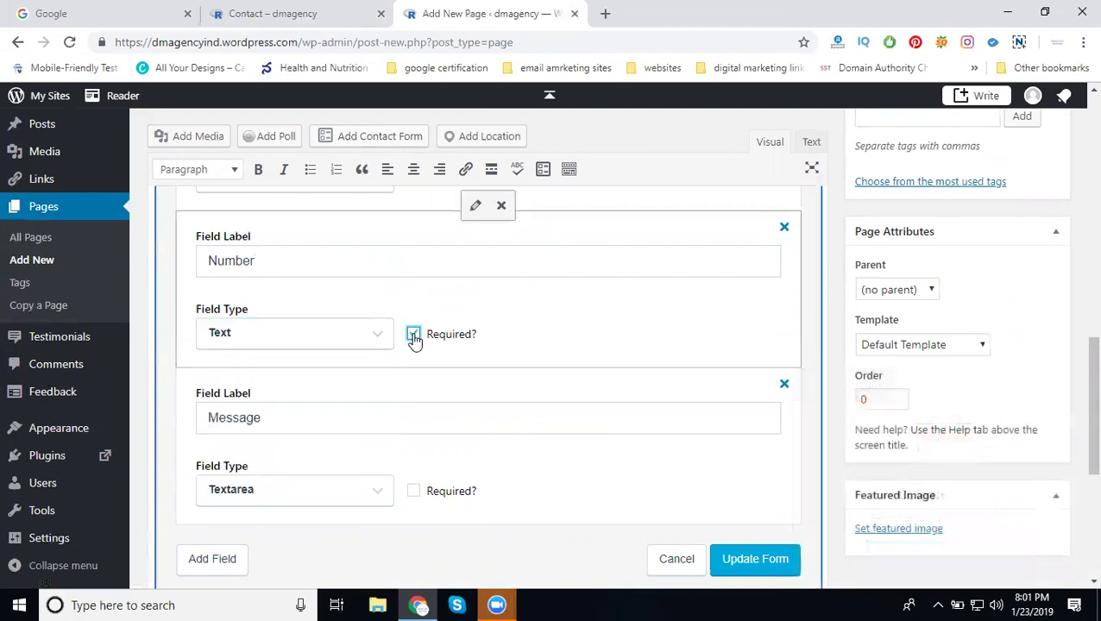
{"action": "scroll", "coordinate": [496, 371], "scroll_direction": "up", "scroll_amount": 2}
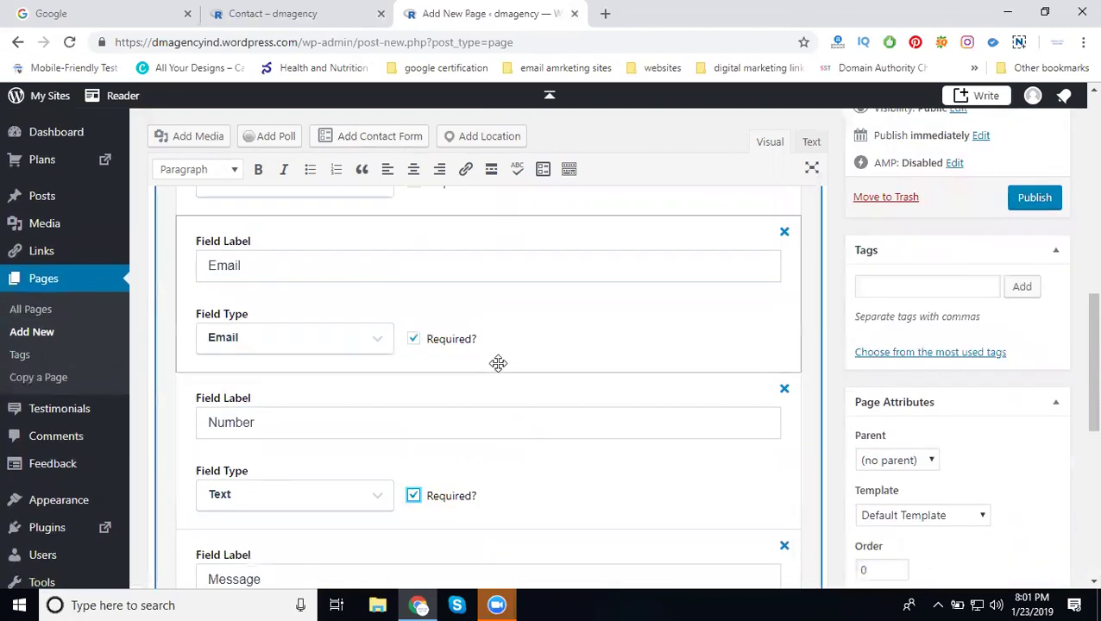
{"action": "left_click", "coordinate": [413, 338]}
{"action": "scroll", "coordinate": [418, 290], "scroll_direction": "up", "scroll_amount": 1}
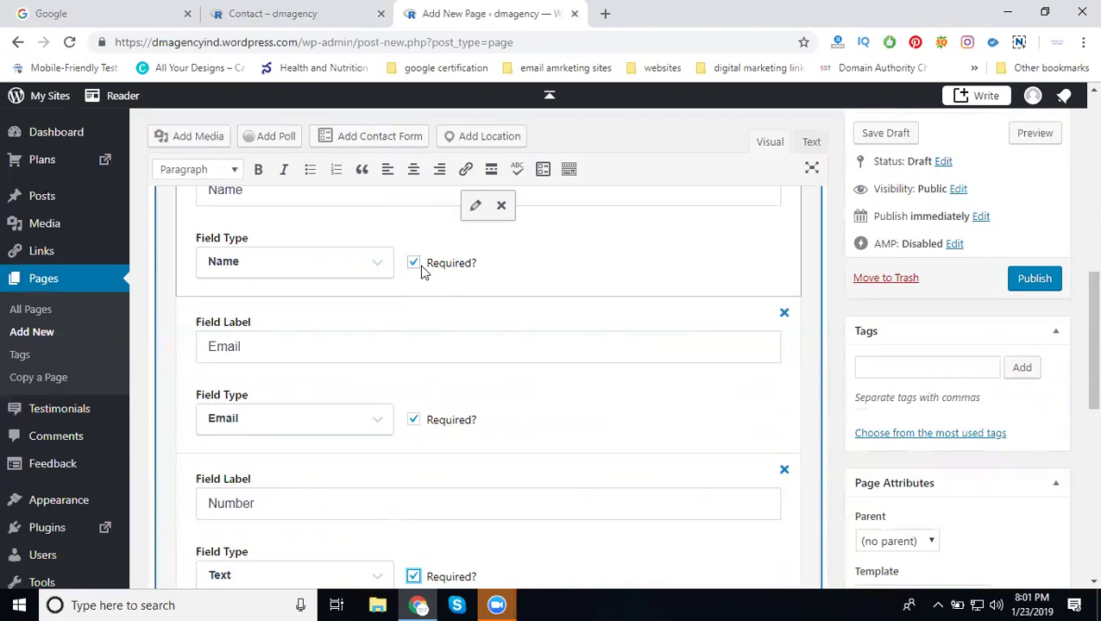
{"action": "scroll", "coordinate": [423, 272], "scroll_direction": "down", "scroll_amount": 3}
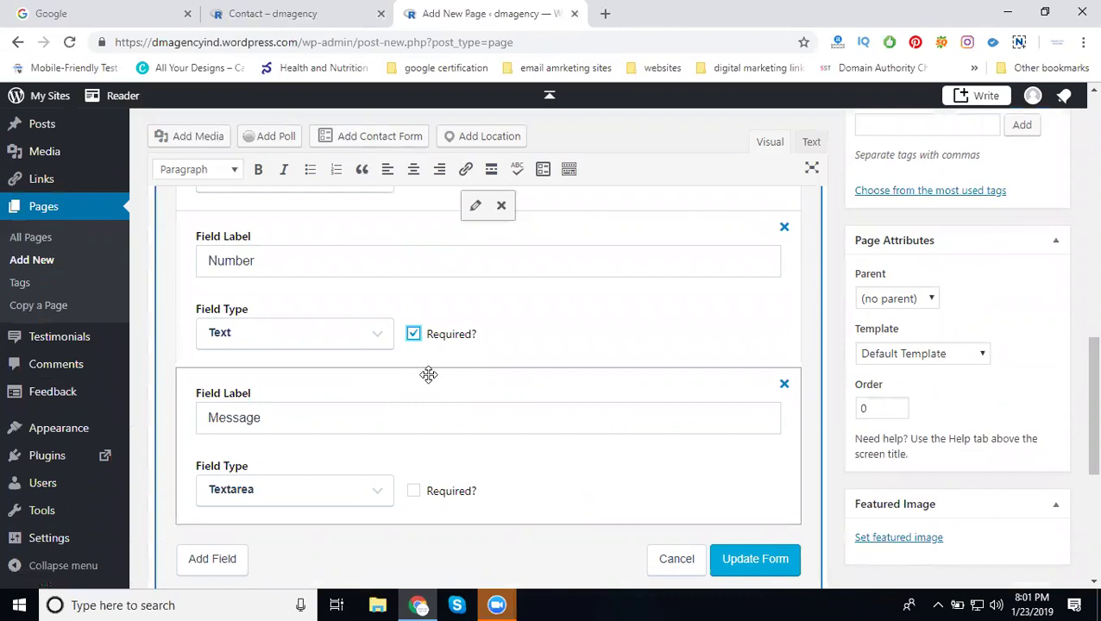
{"action": "scroll", "coordinate": [289, 429], "scroll_direction": "down", "scroll_amount": 1}
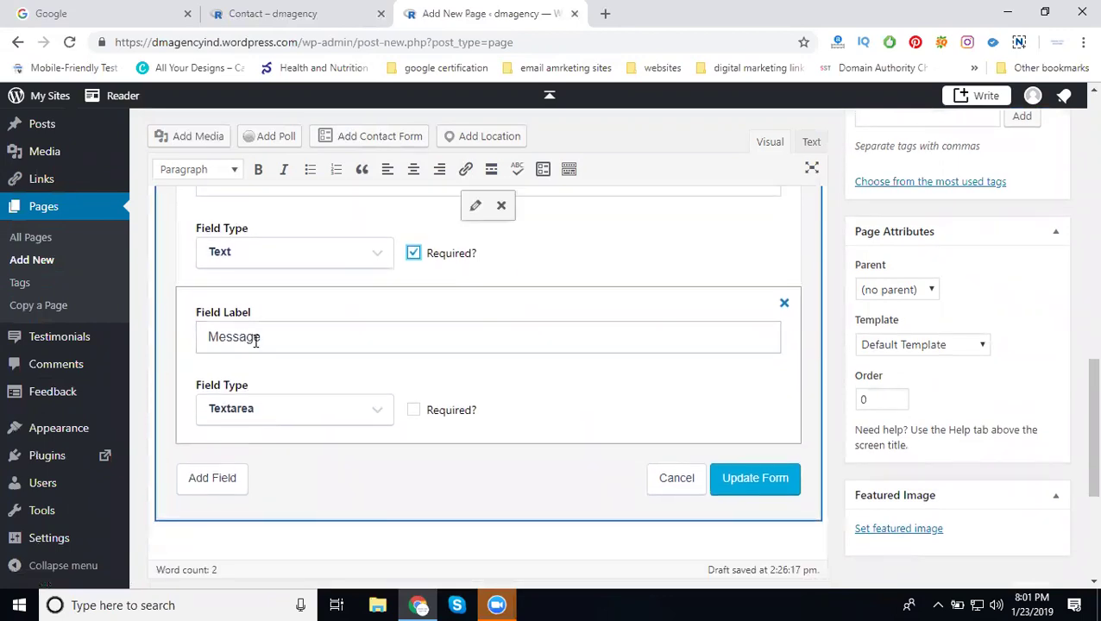
Relabel the Message field 'Equiry' and mark it as required.
{"action": "left_click", "coordinate": [256, 339]}
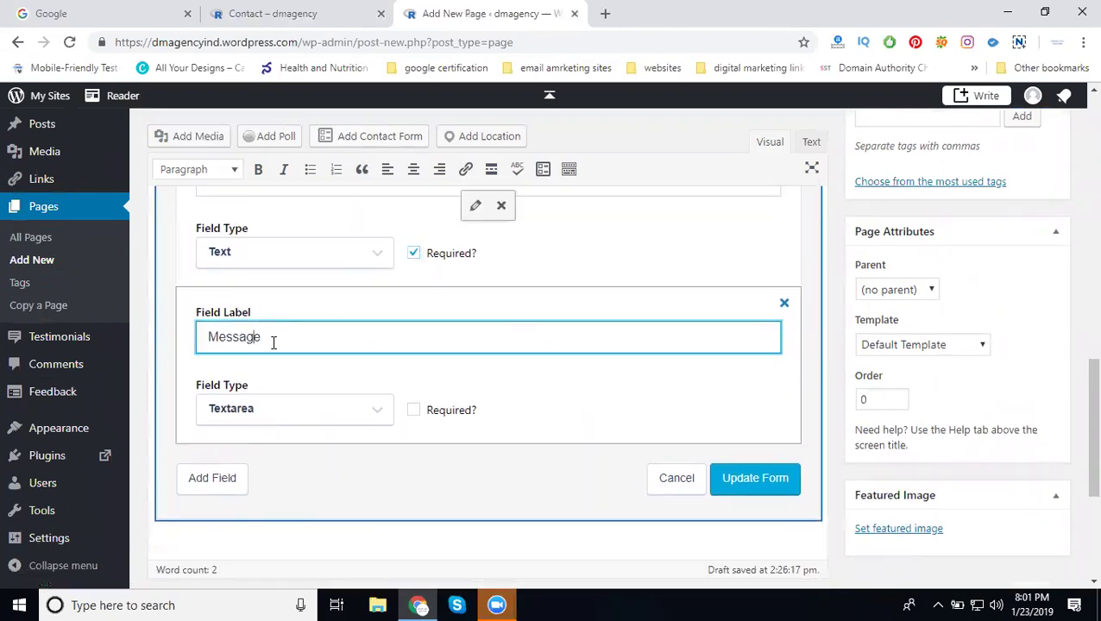
{"action": "double_click", "coordinate": [272, 343]}
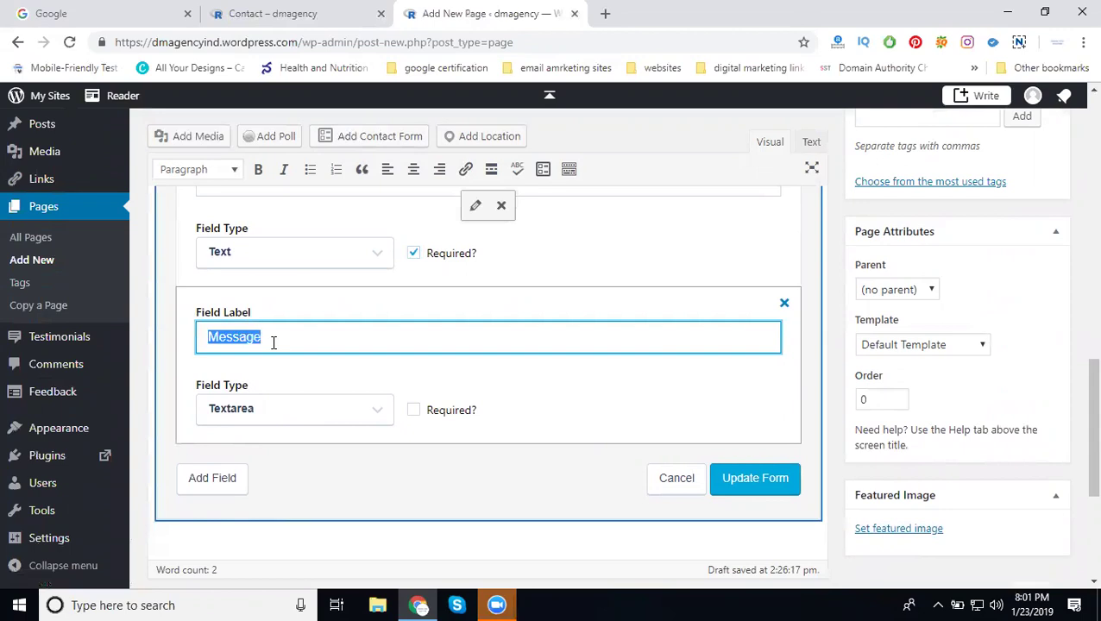
{"action": "type", "text": "Equiry"}
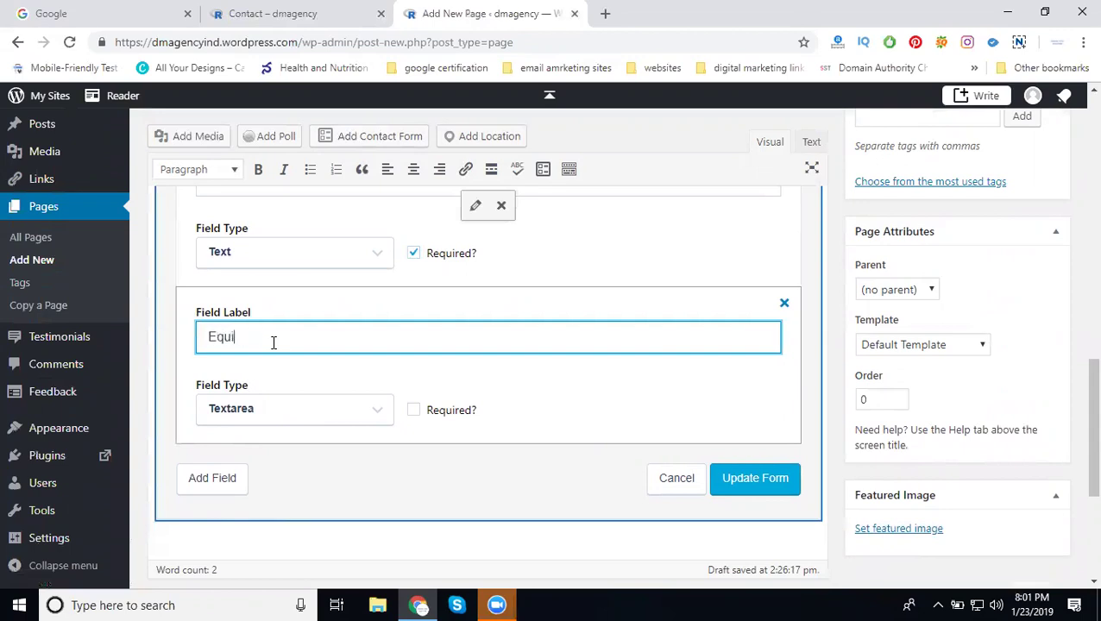
{"action": "left_click", "coordinate": [414, 411]}
{"action": "scroll", "coordinate": [594, 392], "scroll_direction": "up", "scroll_amount": 7}
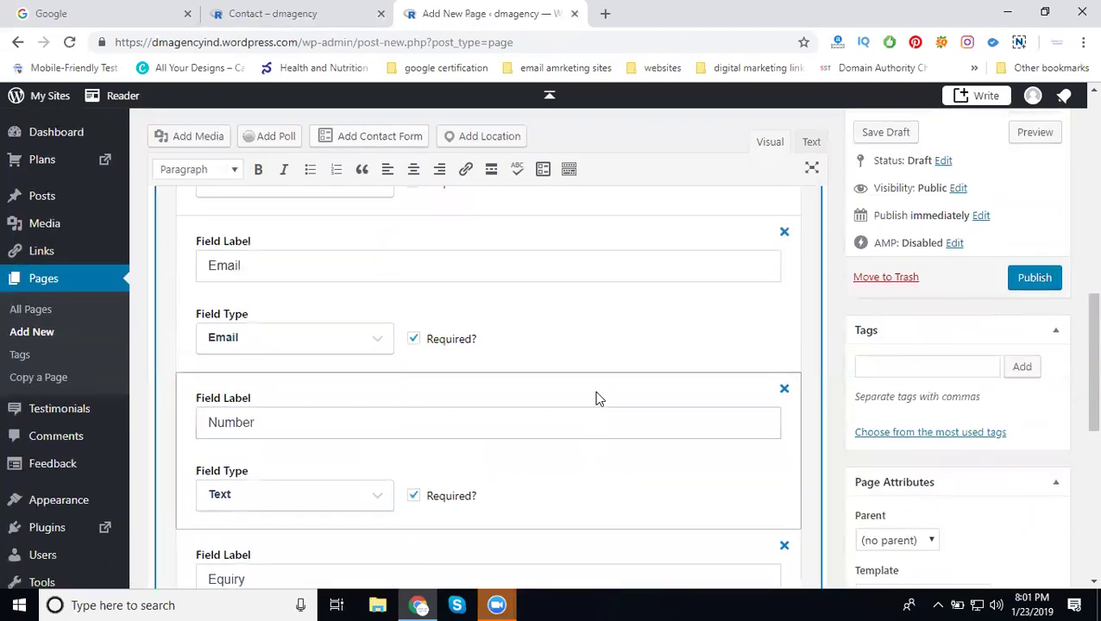
{"action": "scroll", "coordinate": [595, 393], "scroll_direction": "up", "scroll_amount": 5}
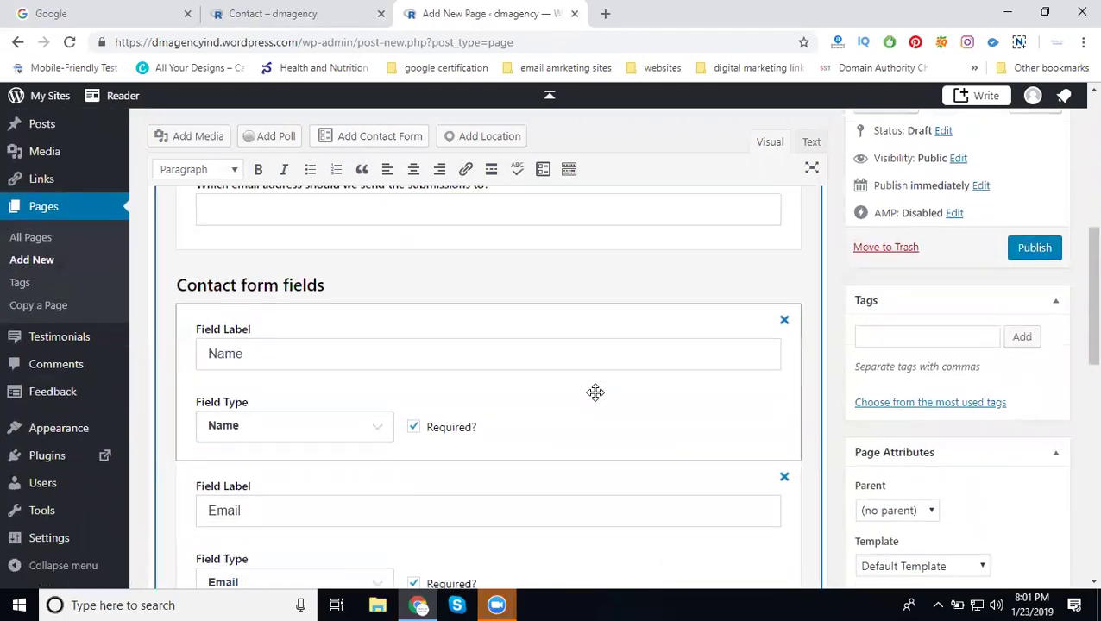
{"action": "scroll", "coordinate": [596, 390], "scroll_direction": "down", "scroll_amount": 10}
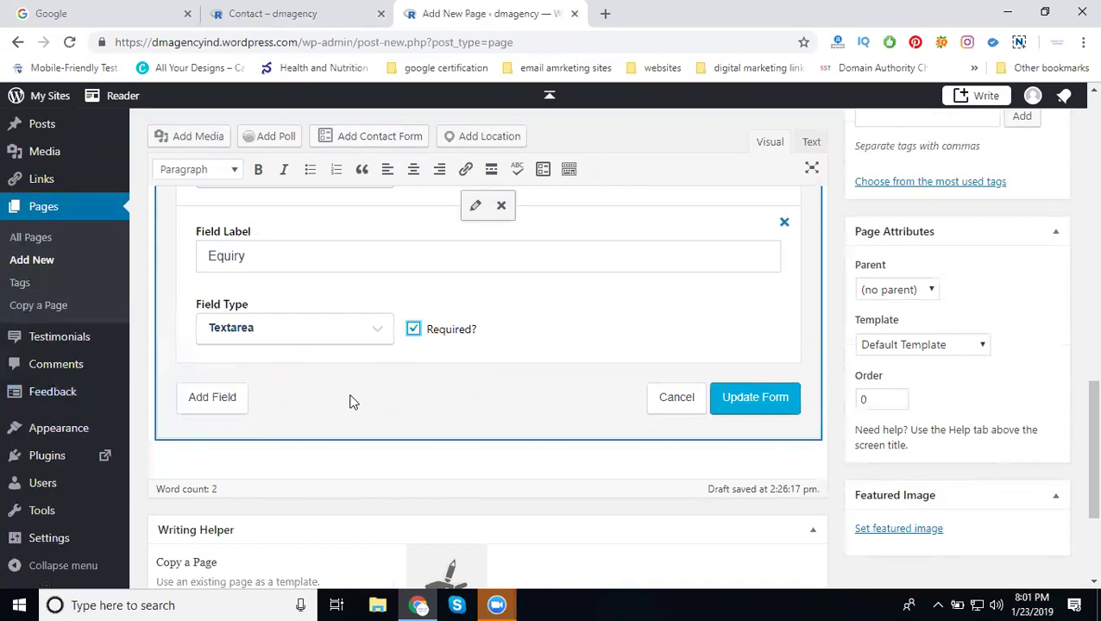
Add a new 'Services' field of type Checkbox with Multiple Items.
{"action": "left_click", "coordinate": [215, 399]}
{"action": "type", "text": "S"}
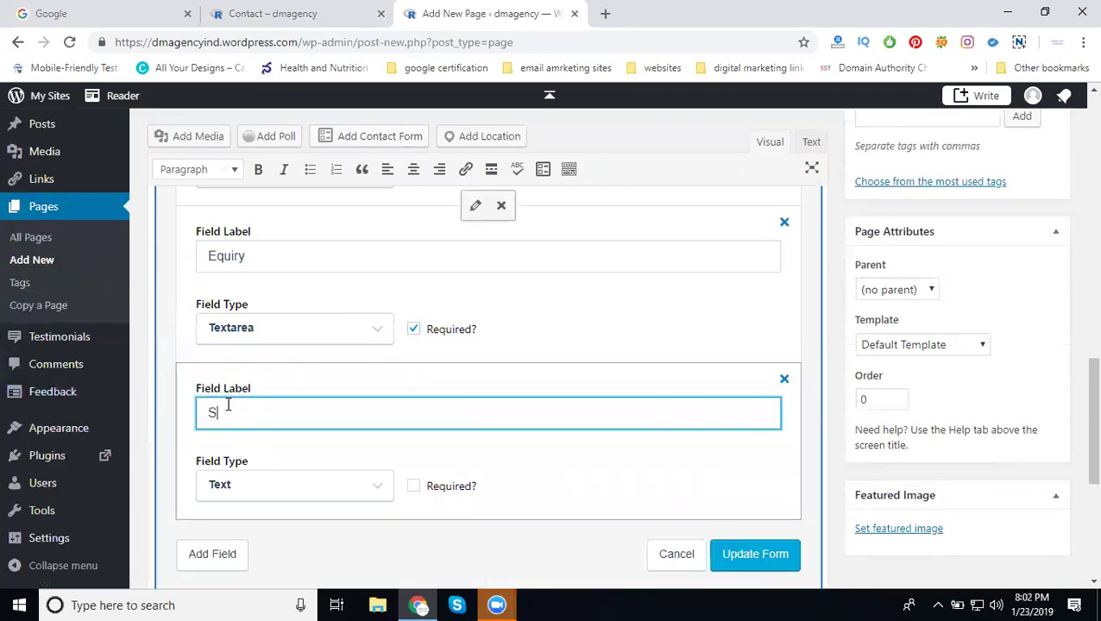
{"action": "type", "text": "ervices"}
{"action": "scroll", "coordinate": [265, 423], "scroll_direction": "down", "scroll_amount": 1}
{"action": "scroll", "coordinate": [265, 423], "scroll_direction": "down", "scroll_amount": 2}
{"action": "left_click", "coordinate": [275, 324]}
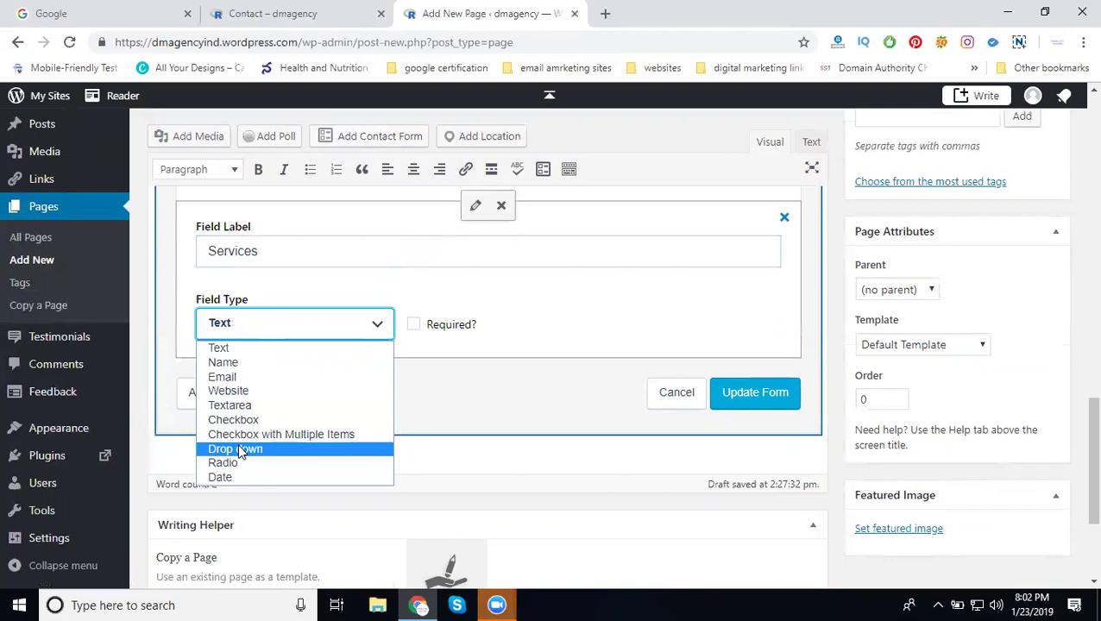
{"action": "left_click", "coordinate": [309, 436]}
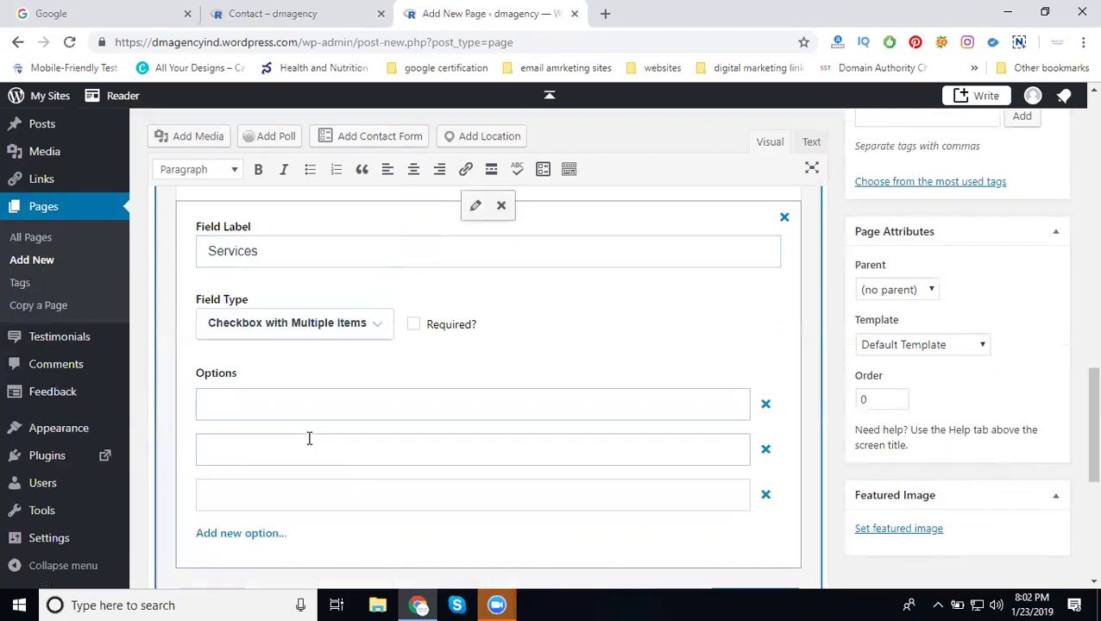
Fill the Services options with SEO, SMO and Video Marketing.
{"action": "left_click", "coordinate": [280, 411]}
{"action": "type", "text": "SE"}
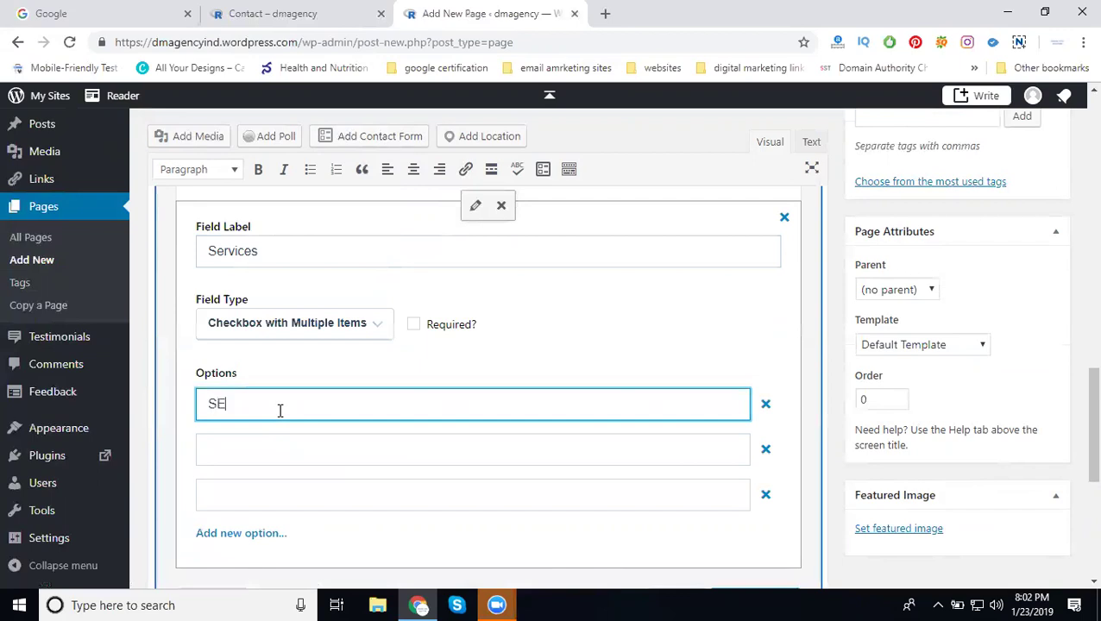
{"action": "type", "text": "O"}
{"action": "left_click", "coordinate": [280, 441]}
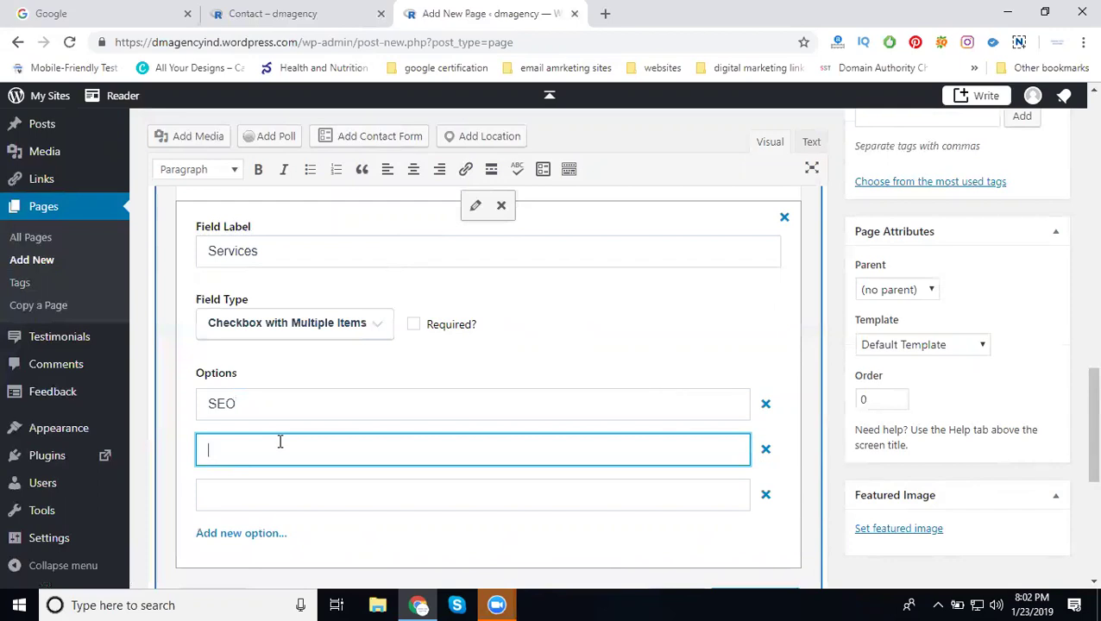
{"action": "type", "text": "SMO"}
{"action": "left_click", "coordinate": [226, 495]}
{"action": "type", "text": "Vi"}
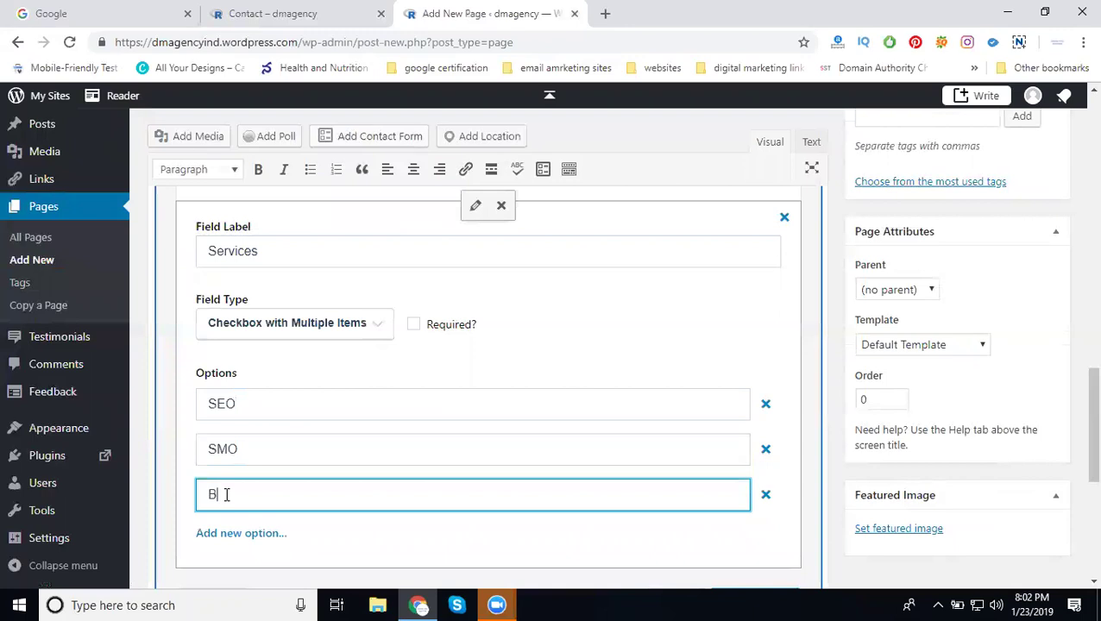
{"action": "key", "text": "BackSpace"}
{"action": "key", "text": "BackSpace"}
{"action": "type", "text": "Video Marketing"}
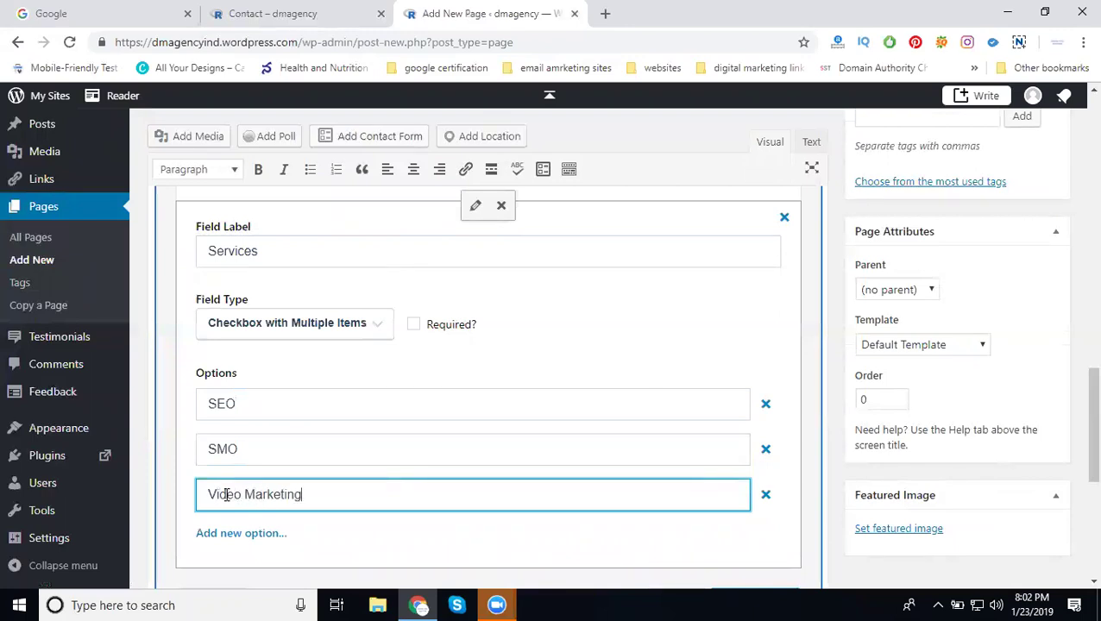
Add a fourth Services option, 'Other'.
{"action": "scroll", "coordinate": [226, 495], "scroll_direction": "down", "scroll_amount": 1}
{"action": "left_click", "coordinate": [218, 453]}
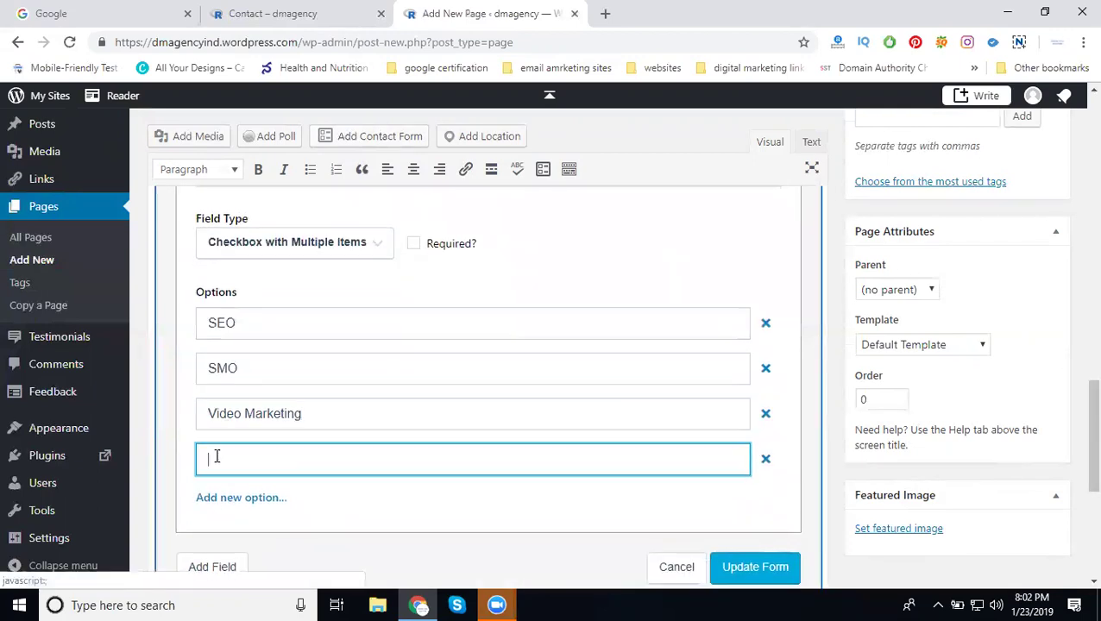
{"action": "type", "text": "Other"}
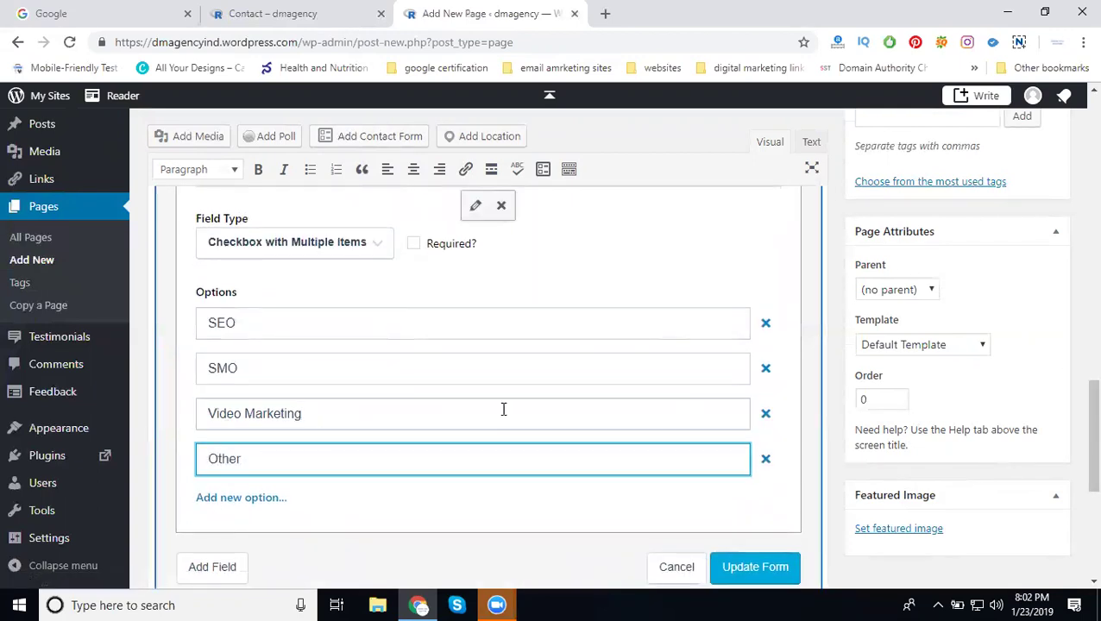
{"action": "scroll", "coordinate": [505, 414], "scroll_direction": "down", "scroll_amount": 1}
{"action": "scroll", "coordinate": [504, 409], "scroll_direction": "up", "scroll_amount": 2}
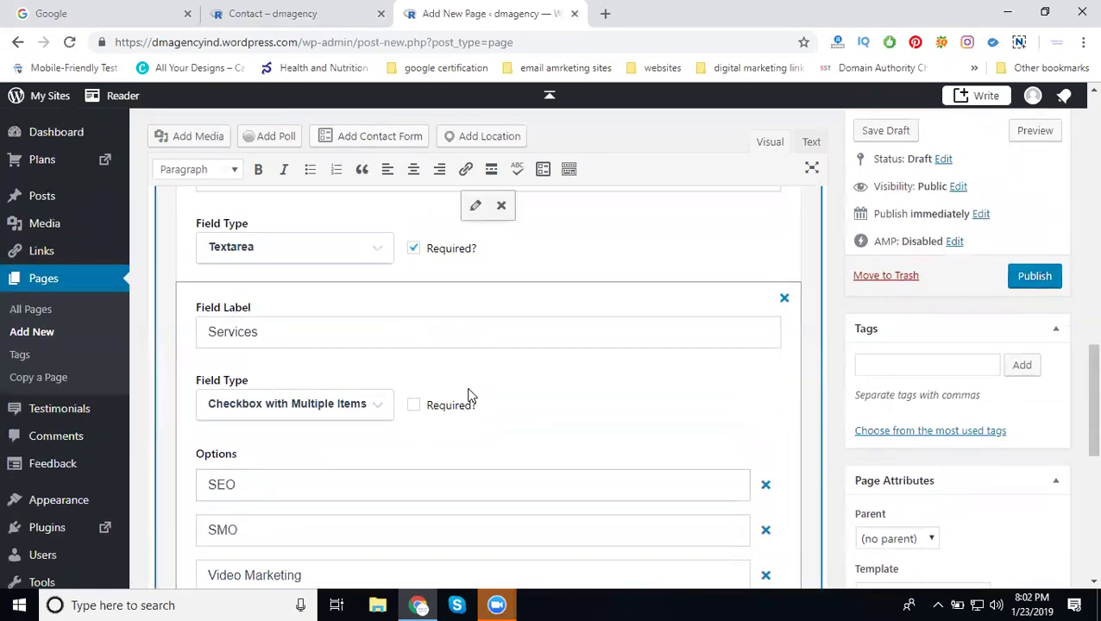
{"action": "scroll", "coordinate": [395, 259], "scroll_direction": "down", "scroll_amount": 1}
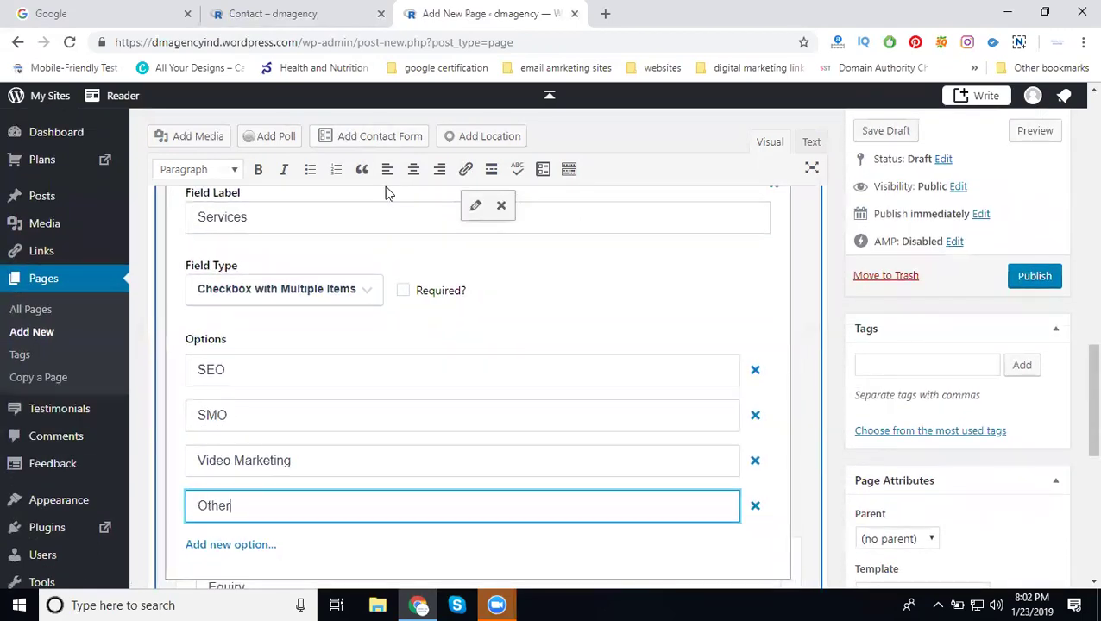
{"action": "scroll", "coordinate": [386, 192], "scroll_direction": "up", "scroll_amount": 4}
{"action": "scroll", "coordinate": [366, 366], "scroll_direction": "down", "scroll_amount": 3}
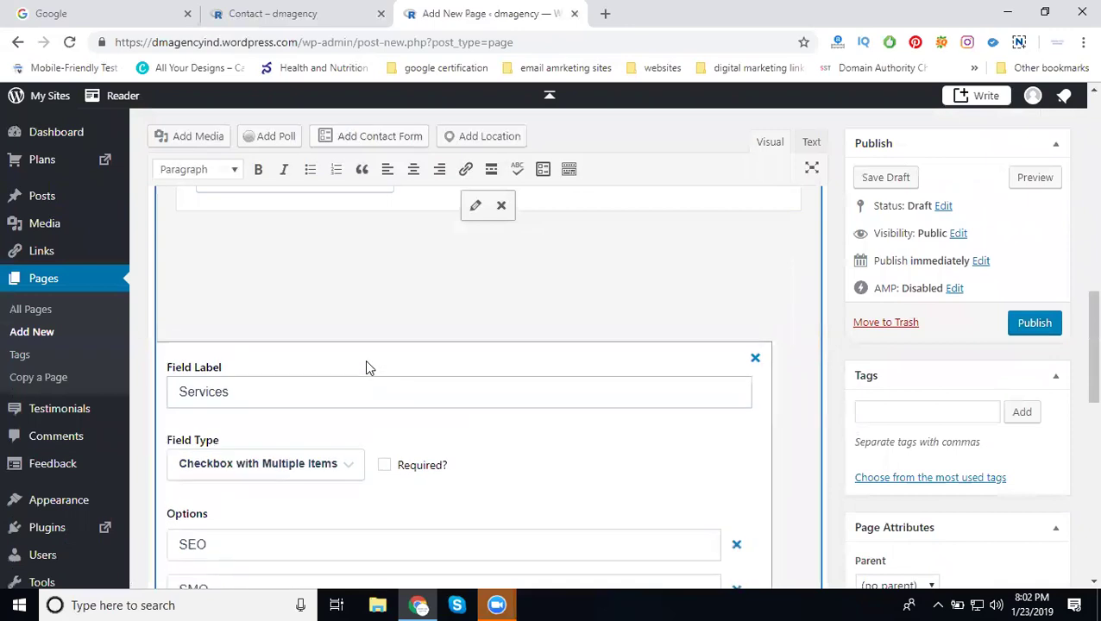
{"action": "scroll", "coordinate": [416, 399], "scroll_direction": "down", "scroll_amount": 6}
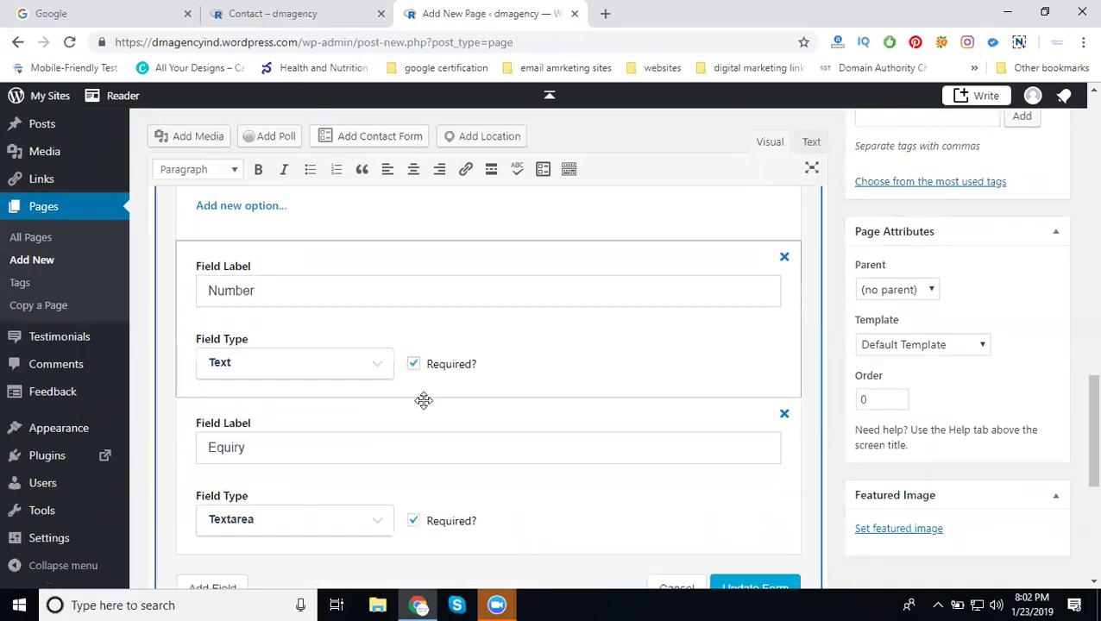
{"action": "scroll", "coordinate": [422, 405], "scroll_direction": "up", "scroll_amount": 1}
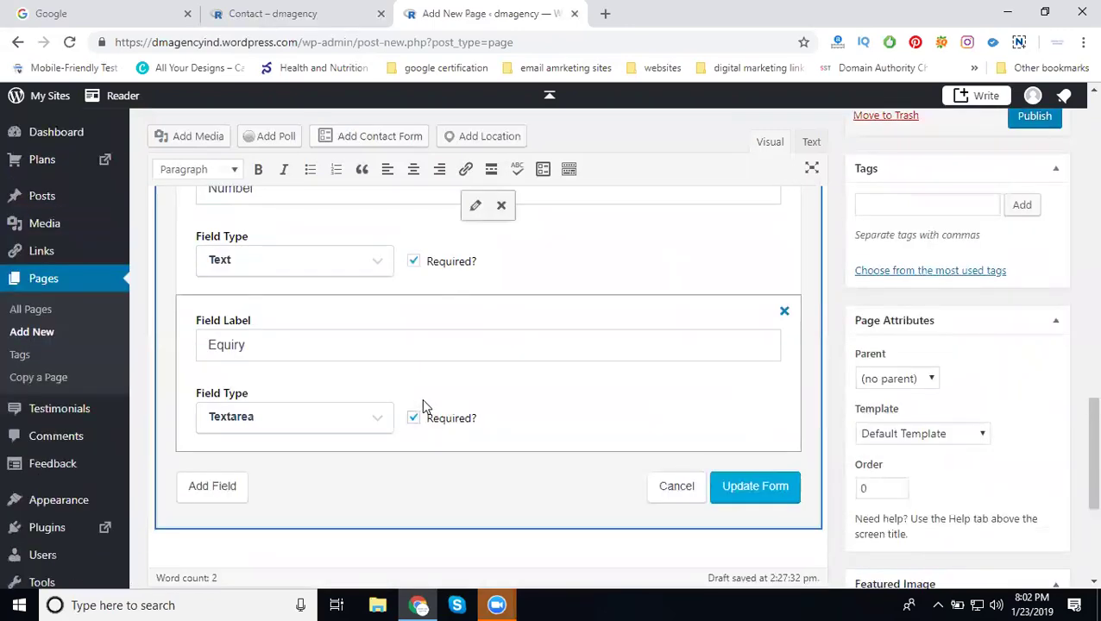
Apply the field changes to the contact form and publish the Contact US page.
{"action": "scroll", "coordinate": [423, 406], "scroll_direction": "down", "scroll_amount": 2}
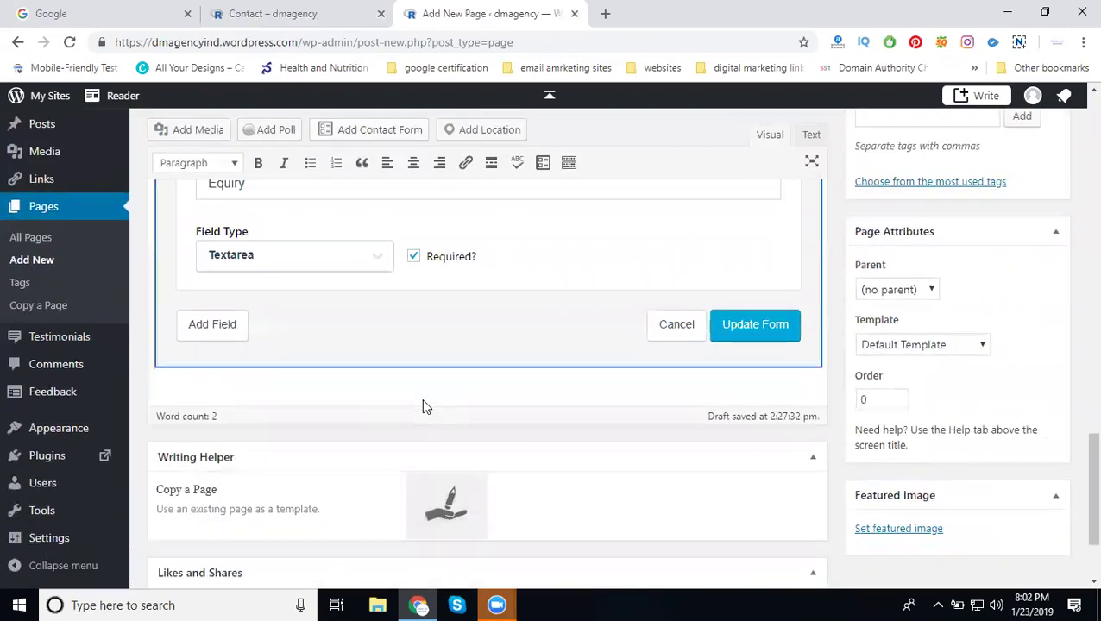
{"action": "left_click", "coordinate": [754, 328]}
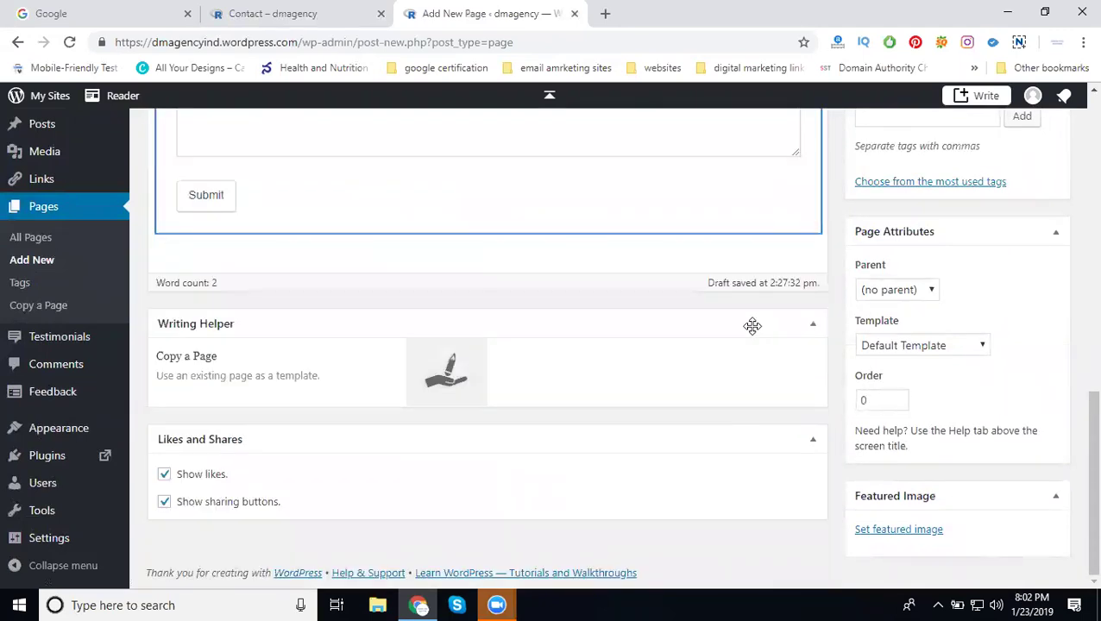
{"action": "scroll", "coordinate": [460, 294], "scroll_direction": "up", "scroll_amount": 3}
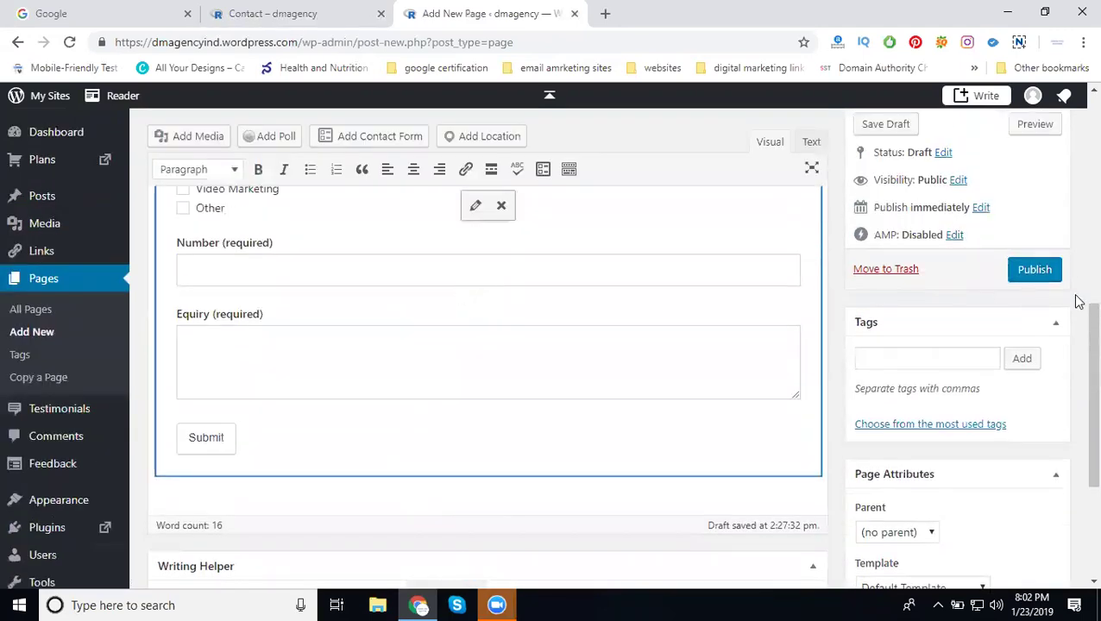
{"action": "left_click", "coordinate": [1041, 270]}
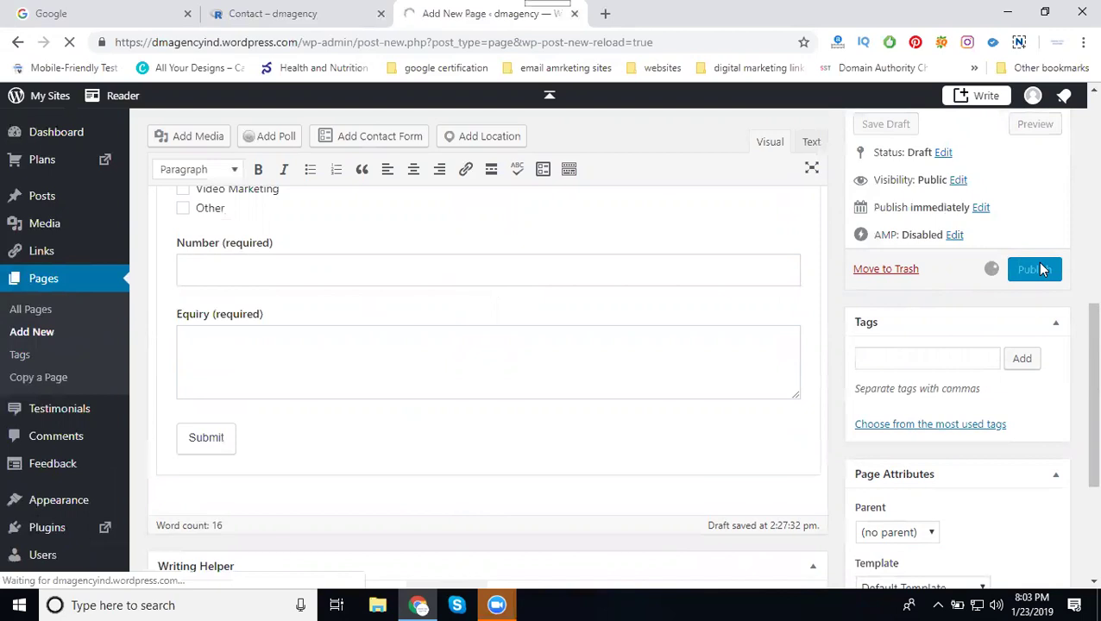
Go to the live site's home page and open the old Contact page from the menu.
{"action": "left_click", "coordinate": [293, 15]}
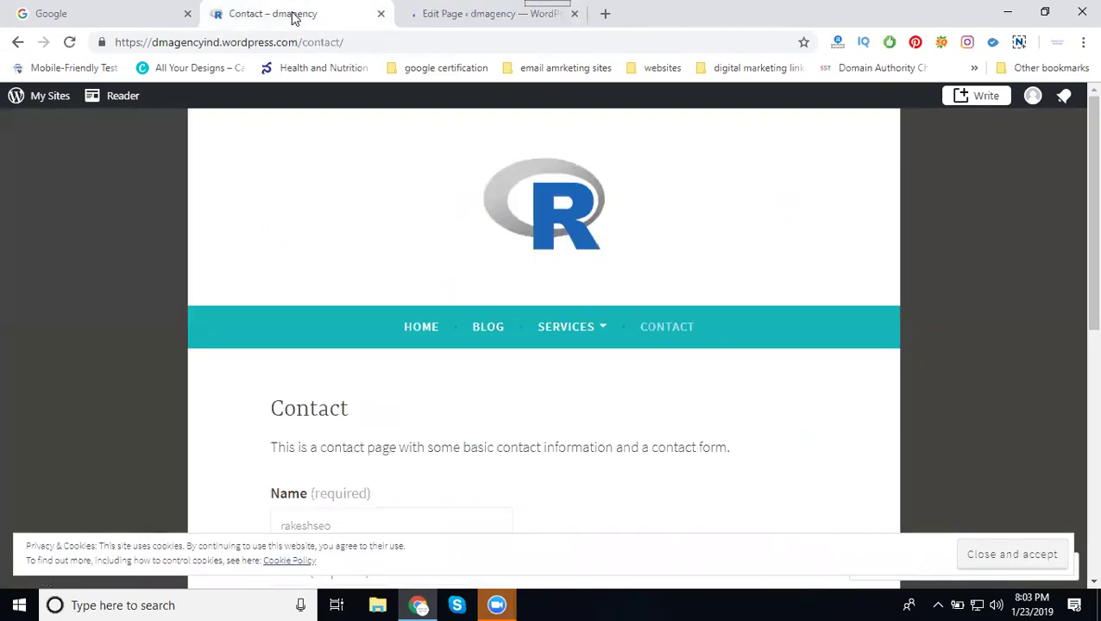
{"action": "left_click", "coordinate": [552, 231]}
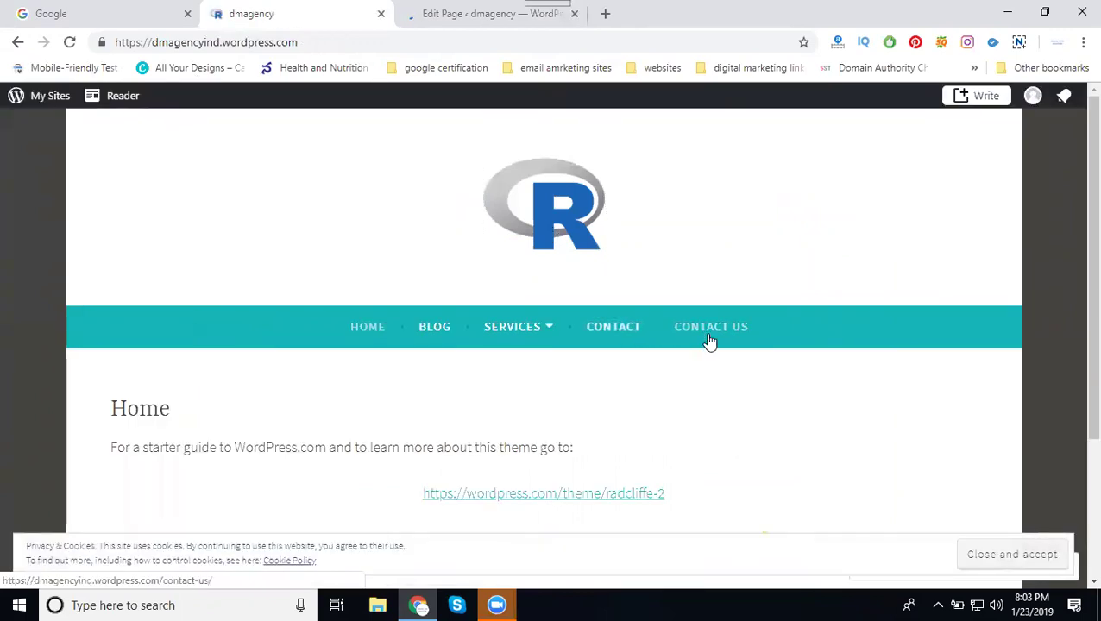
{"action": "scroll", "coordinate": [708, 328], "scroll_direction": "down", "scroll_amount": 2}
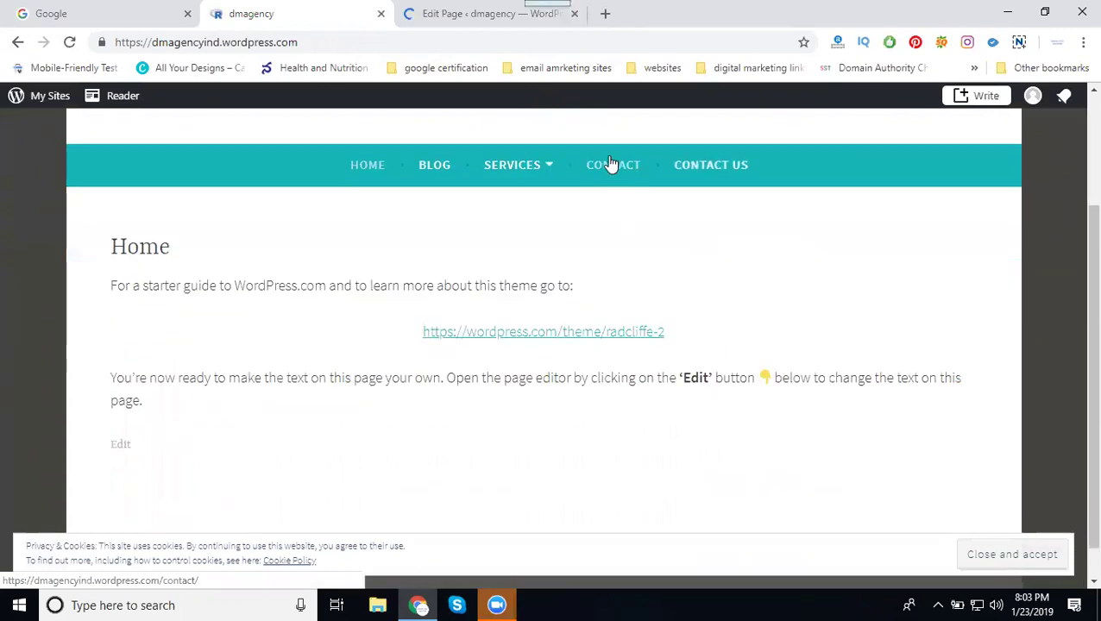
{"action": "left_click", "coordinate": [610, 164]}
{"action": "scroll", "coordinate": [556, 214], "scroll_direction": "down", "scroll_amount": 4}
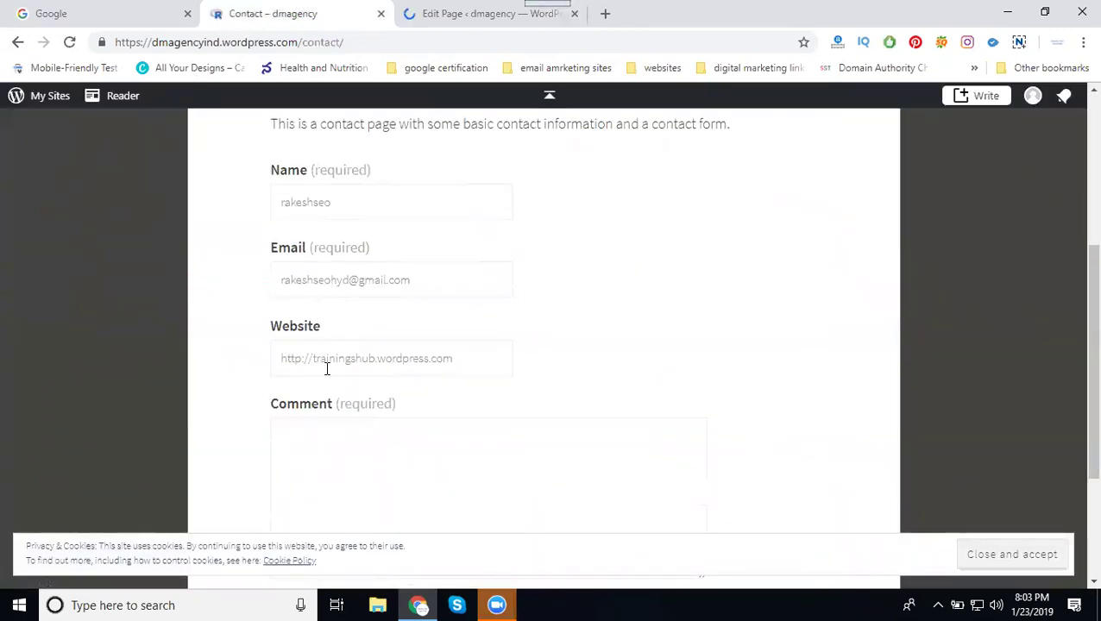
{"action": "scroll", "coordinate": [1034, 360], "scroll_direction": "up", "scroll_amount": 4}
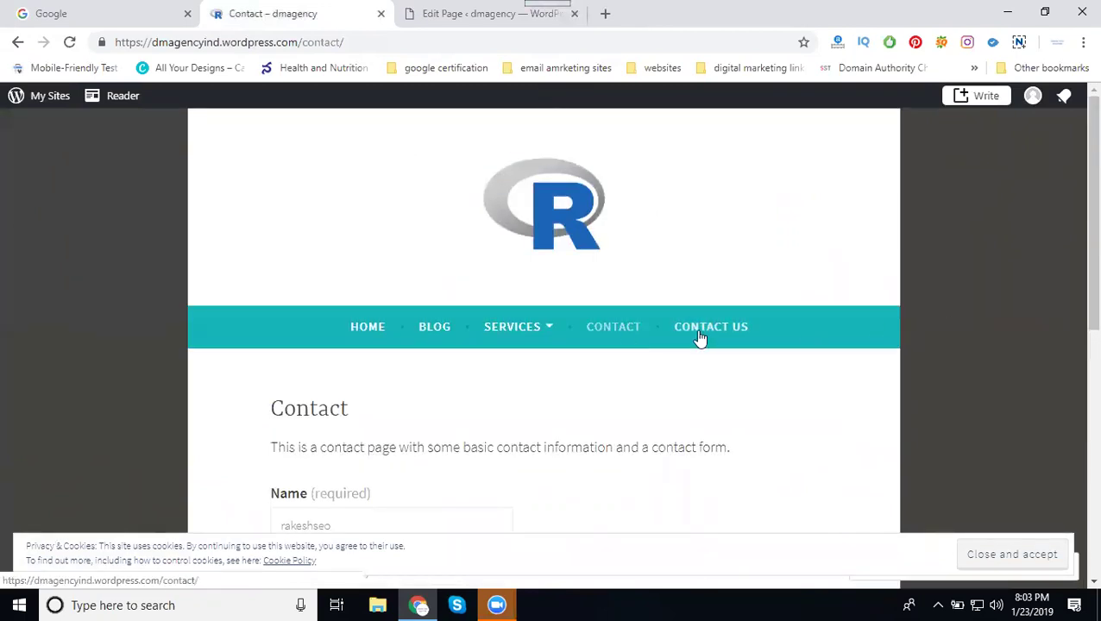
Open the live Contact US page and tick then untick the SMO and Video Marketing options.
{"action": "left_click", "coordinate": [704, 335]}
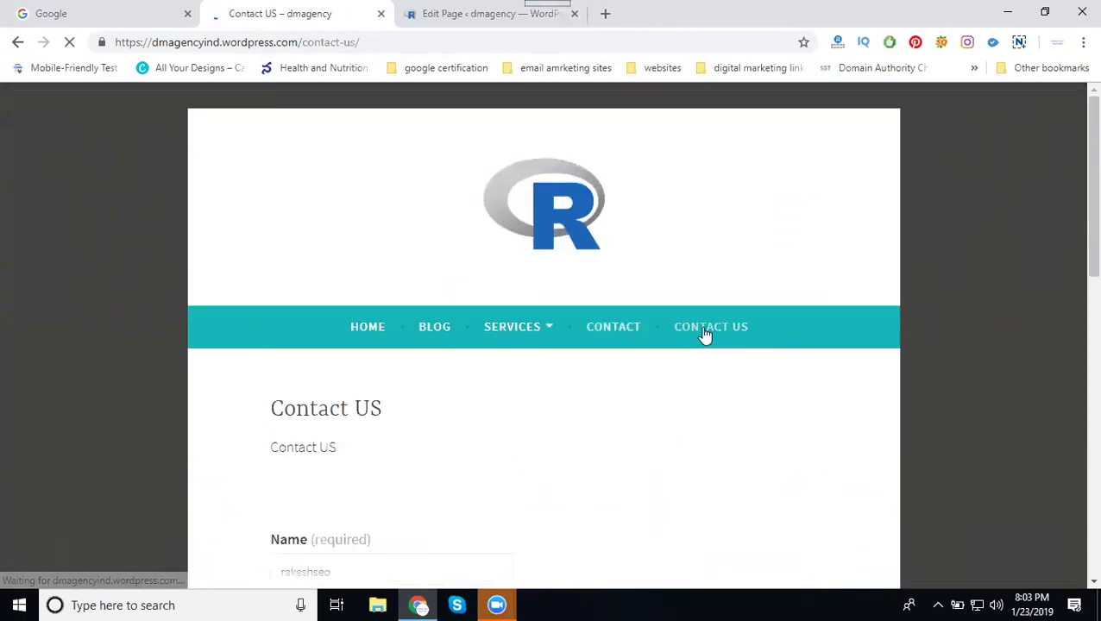
{"action": "scroll", "coordinate": [704, 335], "scroll_direction": "down", "scroll_amount": 3}
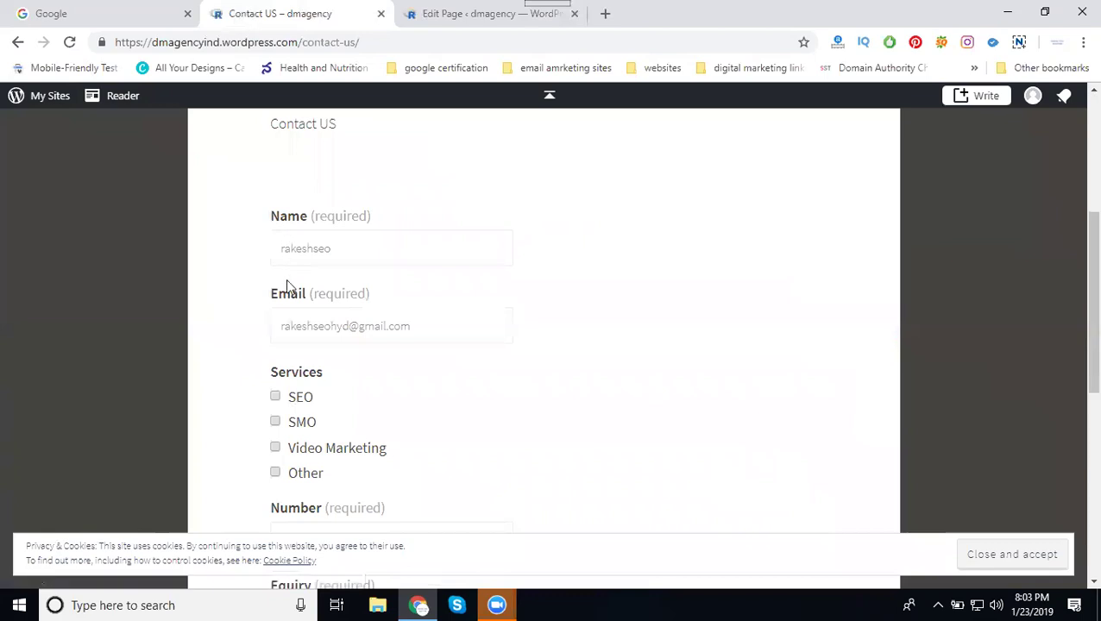
{"action": "left_click", "coordinate": [275, 422]}
{"action": "left_click", "coordinate": [276, 448]}
{"action": "left_click", "coordinate": [276, 448]}
{"action": "left_click", "coordinate": [275, 422]}
{"action": "scroll", "coordinate": [330, 347], "scroll_direction": "down", "scroll_amount": 2}
{"action": "left_click", "coordinate": [320, 380]}
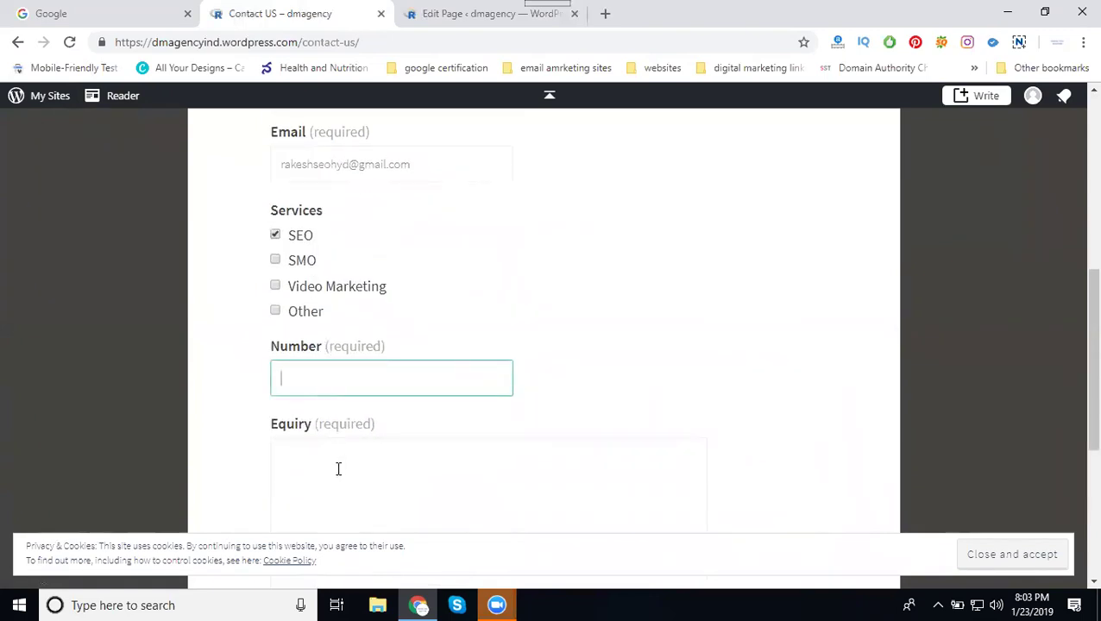
{"action": "scroll", "coordinate": [537, 448], "scroll_direction": "up", "scroll_amount": 2}
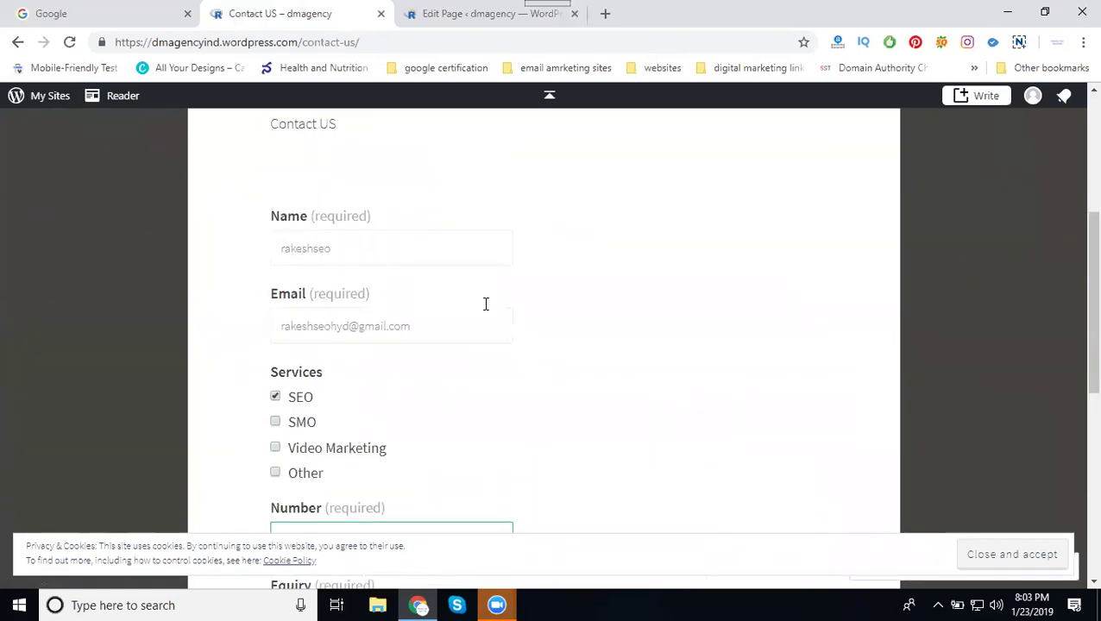
Clear the prefilled Name and Email fields and submit the form to check validation.
{"action": "double_click", "coordinate": [329, 247]}
{"action": "key", "text": "BackSpace"}
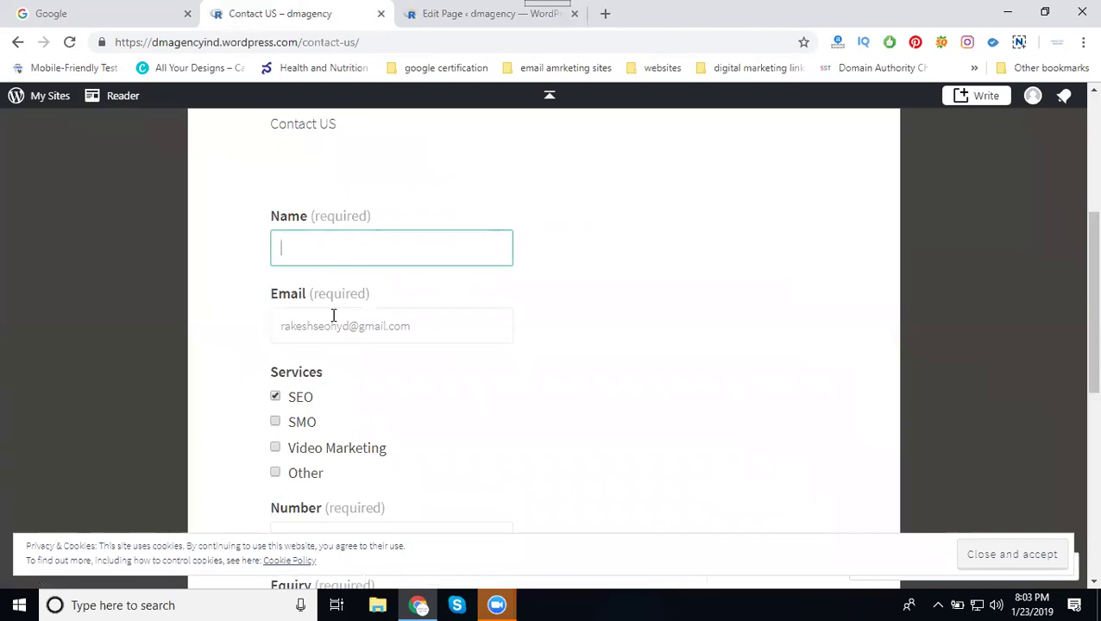
{"action": "triple_click", "coordinate": [332, 332]}
{"action": "key", "text": "BackSpace"}
{"action": "scroll", "coordinate": [311, 328], "scroll_direction": "down", "scroll_amount": 2}
{"action": "scroll", "coordinate": [291, 321], "scroll_direction": "down", "scroll_amount": 2}
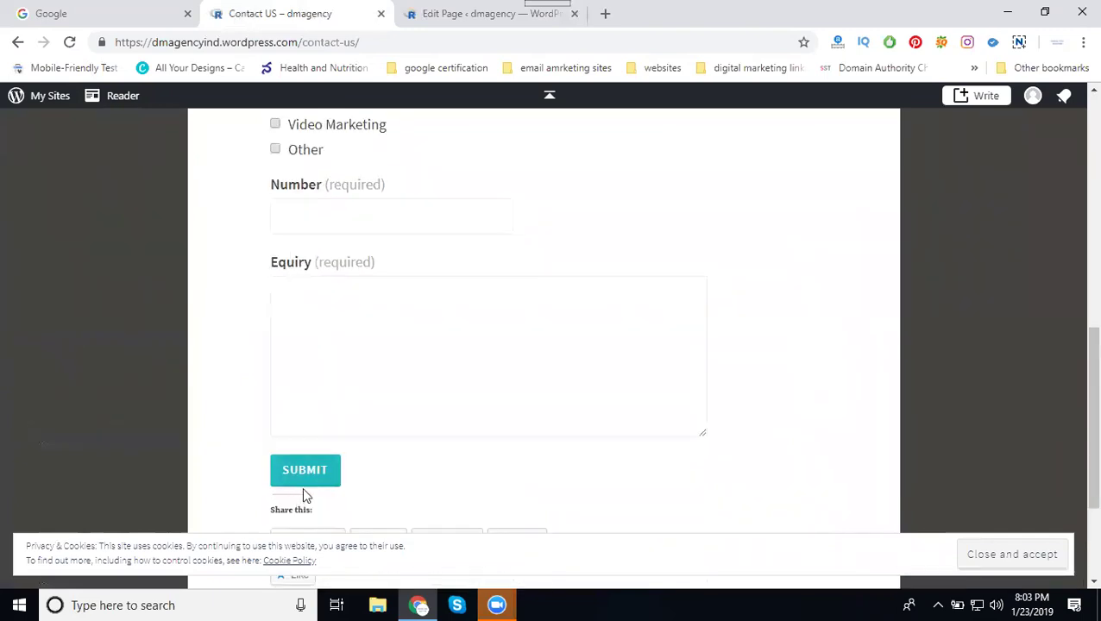
{"action": "left_click", "coordinate": [306, 471]}
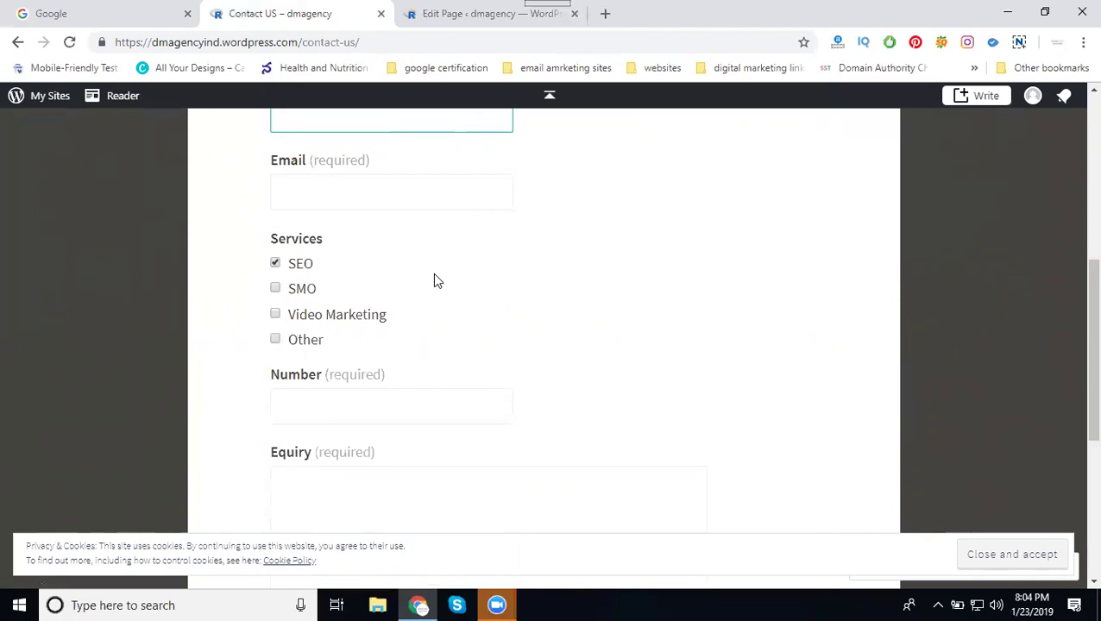
Enter 'sstws' as Name and 'zcwvwg' as Email, then submit to trigger the email error.
{"action": "scroll", "coordinate": [415, 270], "scroll_direction": "up", "scroll_amount": 2}
{"action": "type", "text": "sst"}
{"action": "type", "text": "ws"}
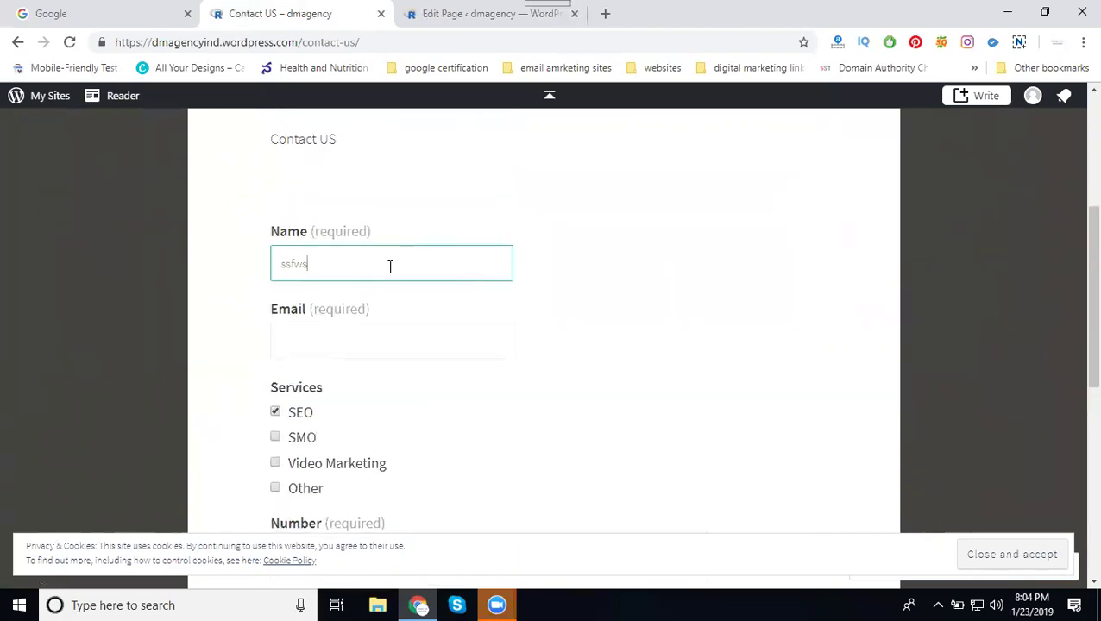
{"action": "left_click", "coordinate": [386, 327]}
{"action": "type", "text": "zcwvwg"}
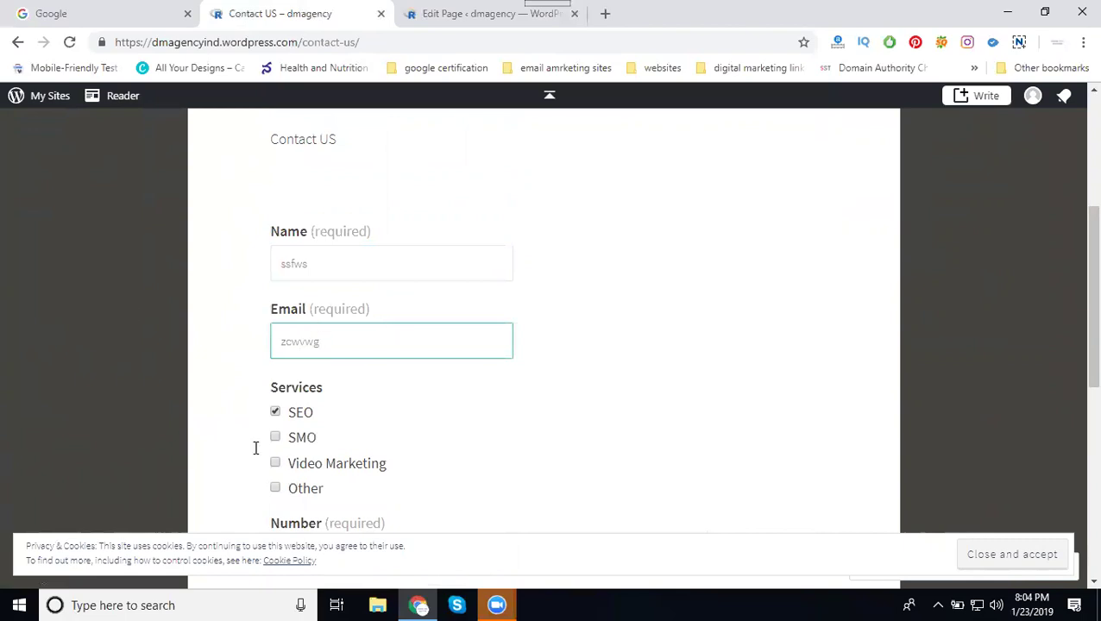
{"action": "scroll", "coordinate": [256, 448], "scroll_direction": "down", "scroll_amount": 6}
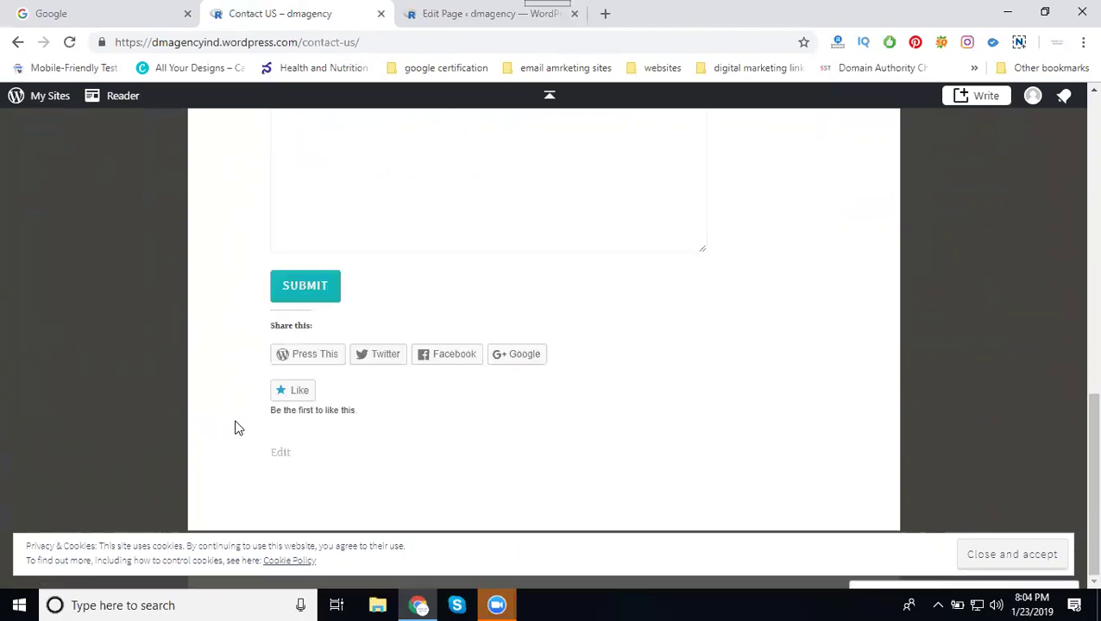
{"action": "left_click", "coordinate": [299, 285]}
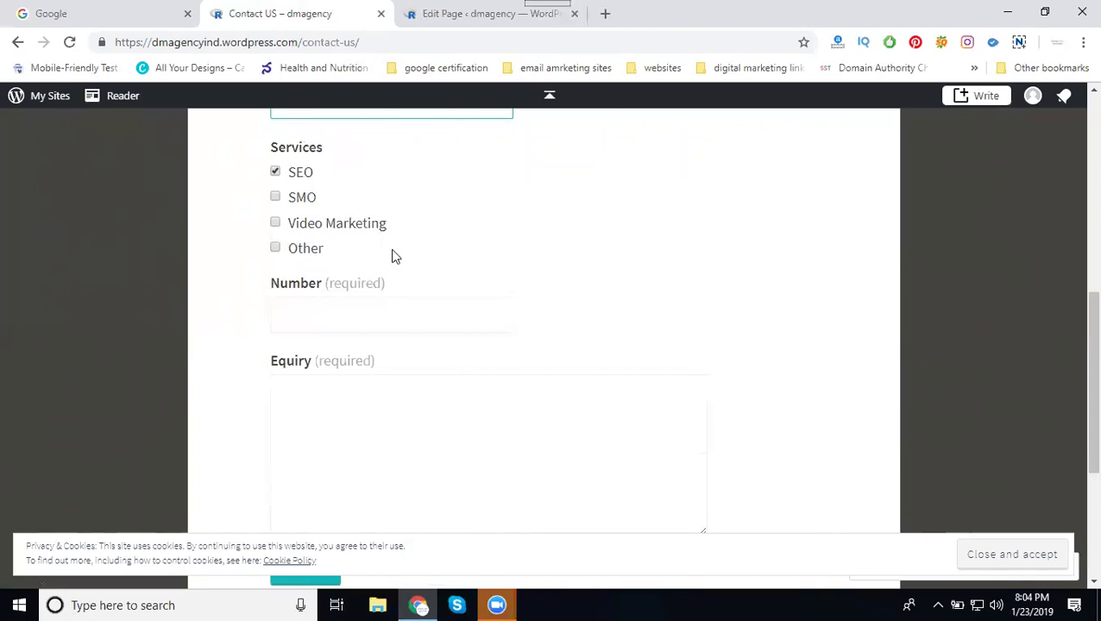
{"action": "scroll", "coordinate": [330, 420], "scroll_direction": "down", "scroll_amount": 2}
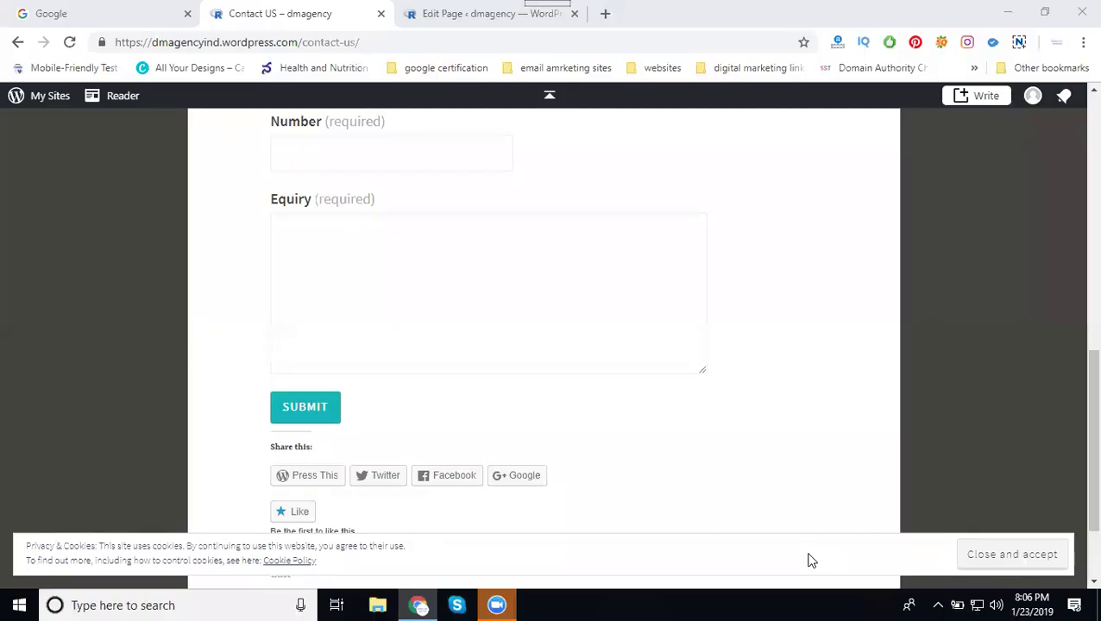
{"action": "scroll", "coordinate": [890, 385], "scroll_direction": "up", "scroll_amount": 10}
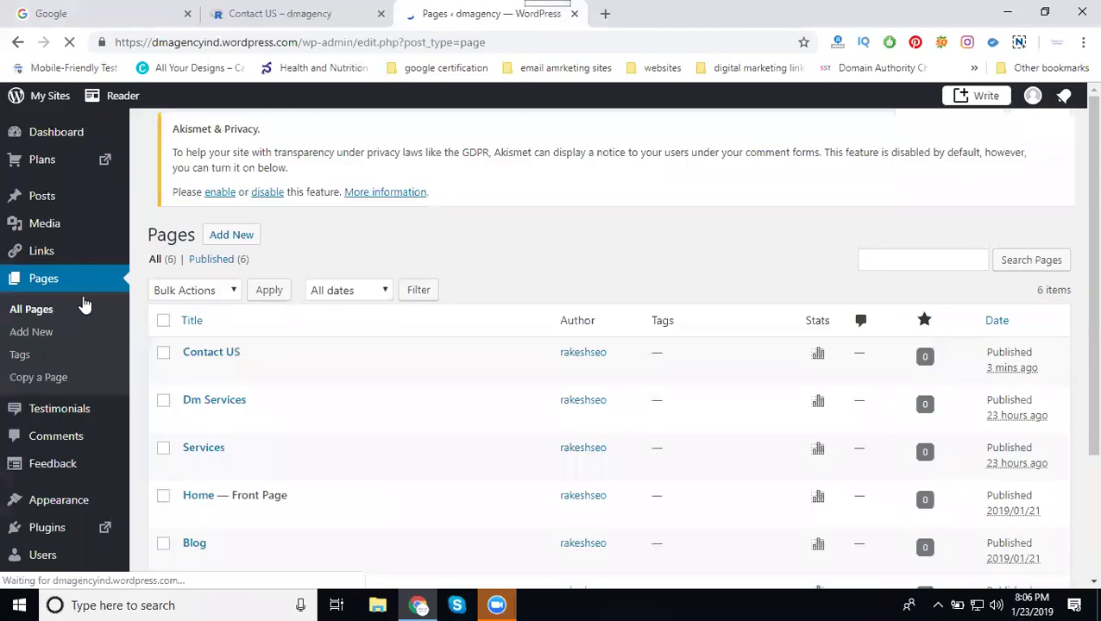
Scroll the Pages list down to the old Contact page's row.
{"action": "scroll", "coordinate": [190, 363], "scroll_direction": "down", "scroll_amount": 2}
{"action": "mouse_move", "coordinate": [217, 442]}
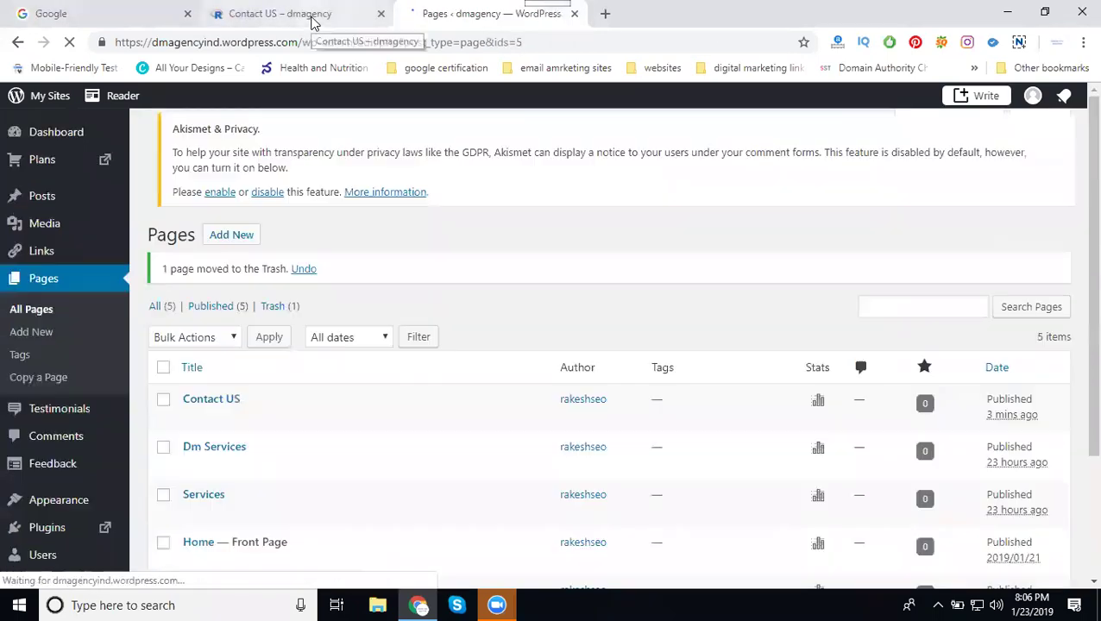
Load the live home page, whose menu shows Home, Blog, Services and Contact US.
{"action": "left_click", "coordinate": [312, 18]}
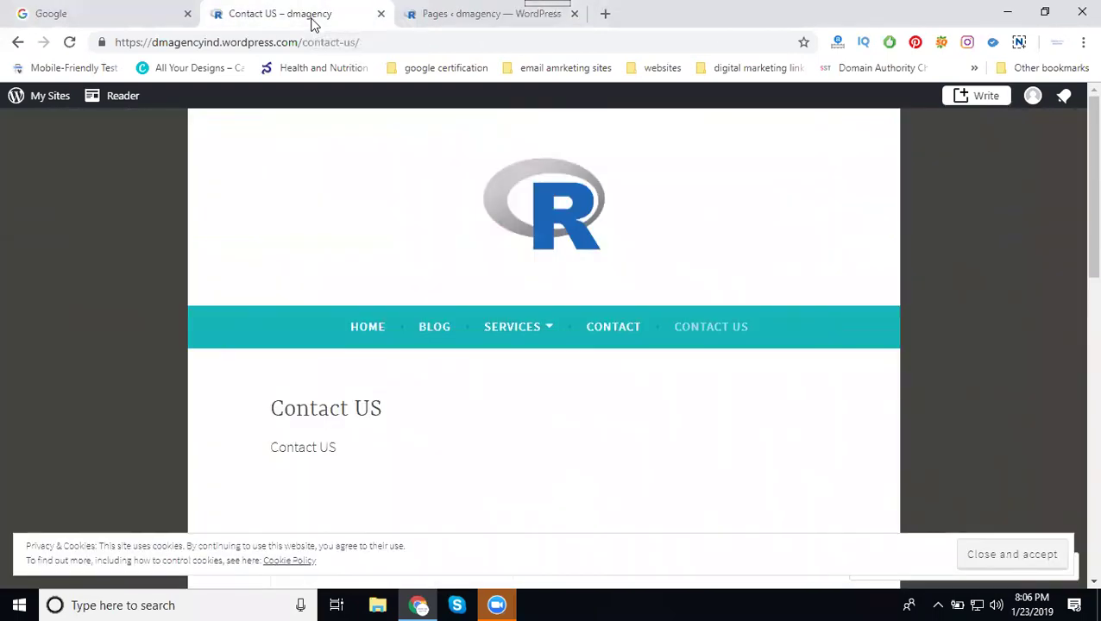
{"action": "left_click", "coordinate": [370, 336]}
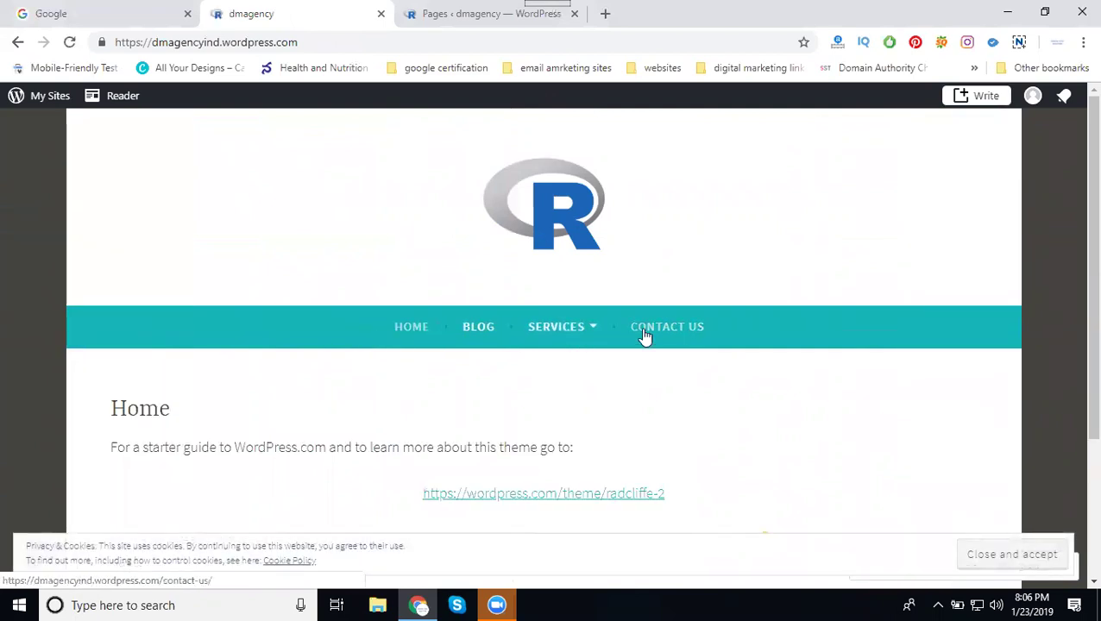
{"action": "left_click", "coordinate": [416, 329]}
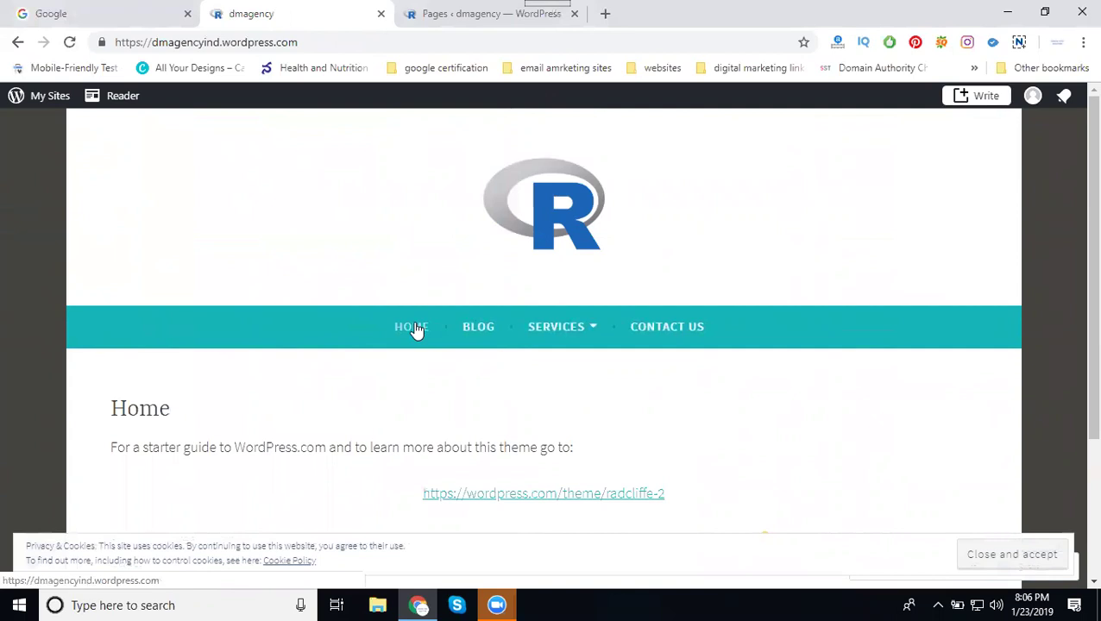